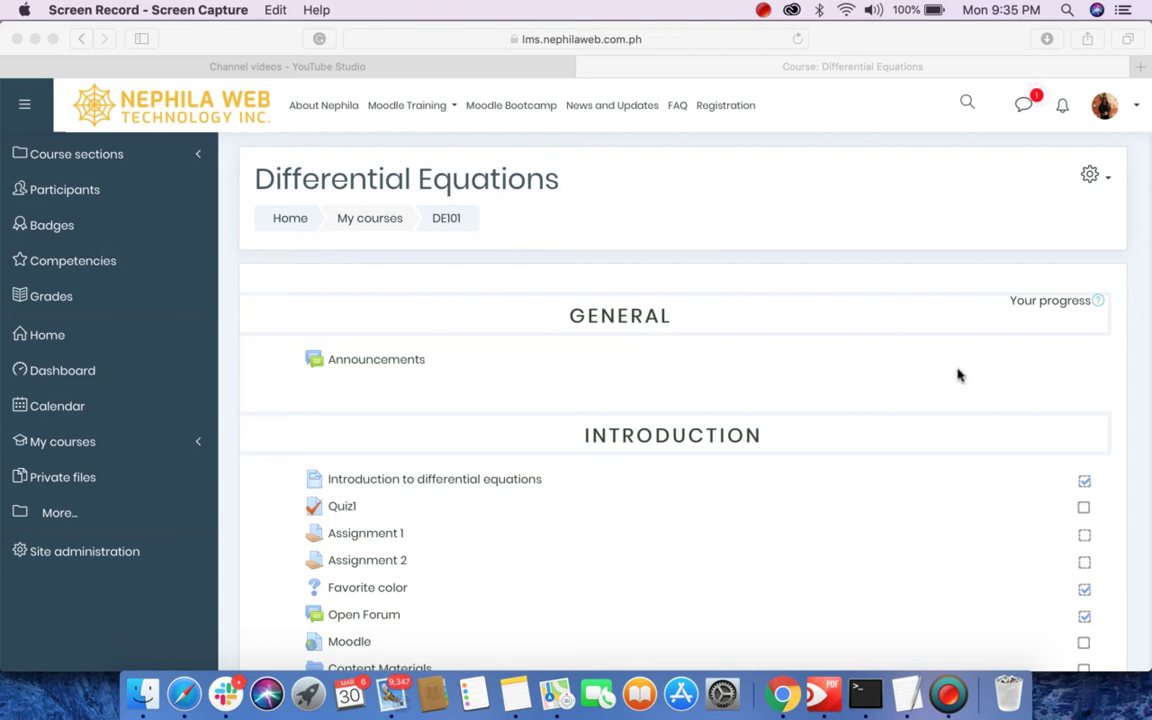
# Reach the DE101 Groups page via the gear menu's More… course administration and its Users tab
pyautogui.scroll(1, 958, 375)
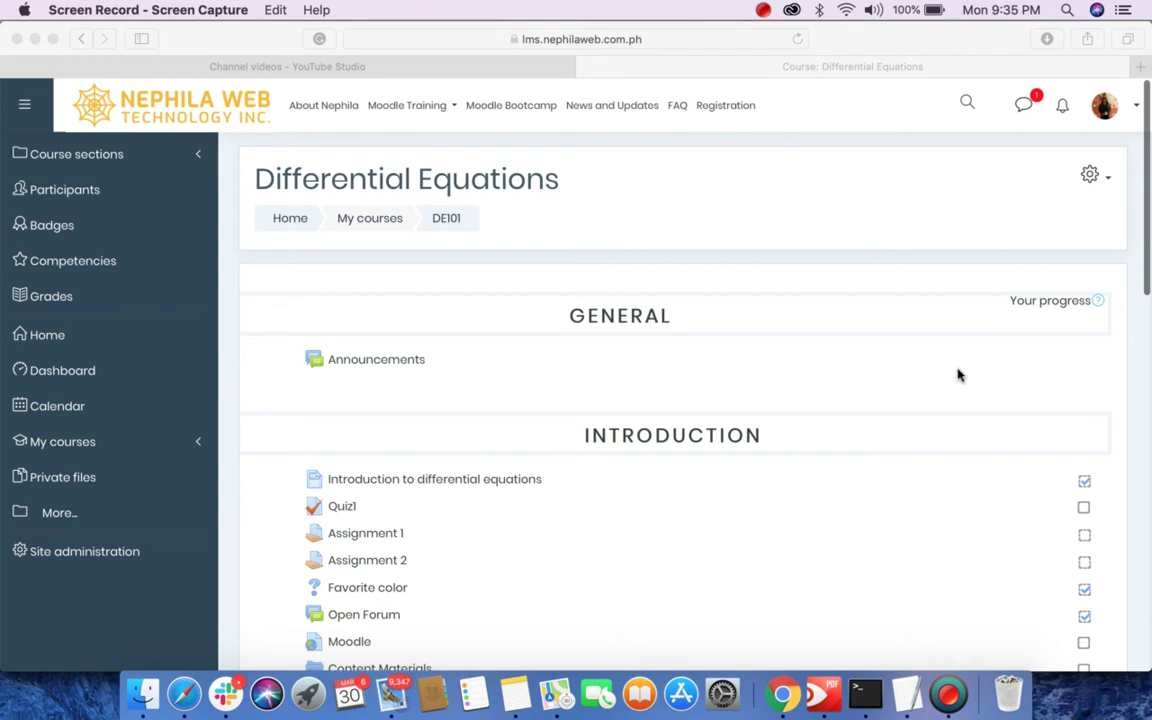
pyautogui.click(1088, 181)
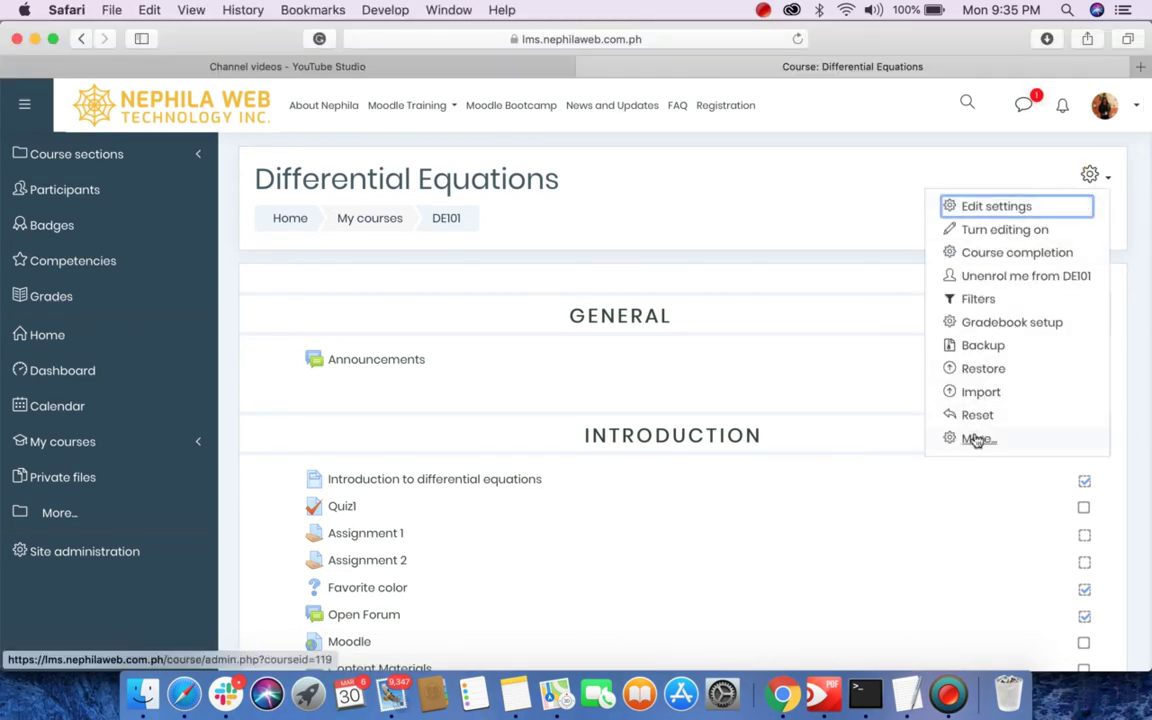
pyautogui.click(977, 440)
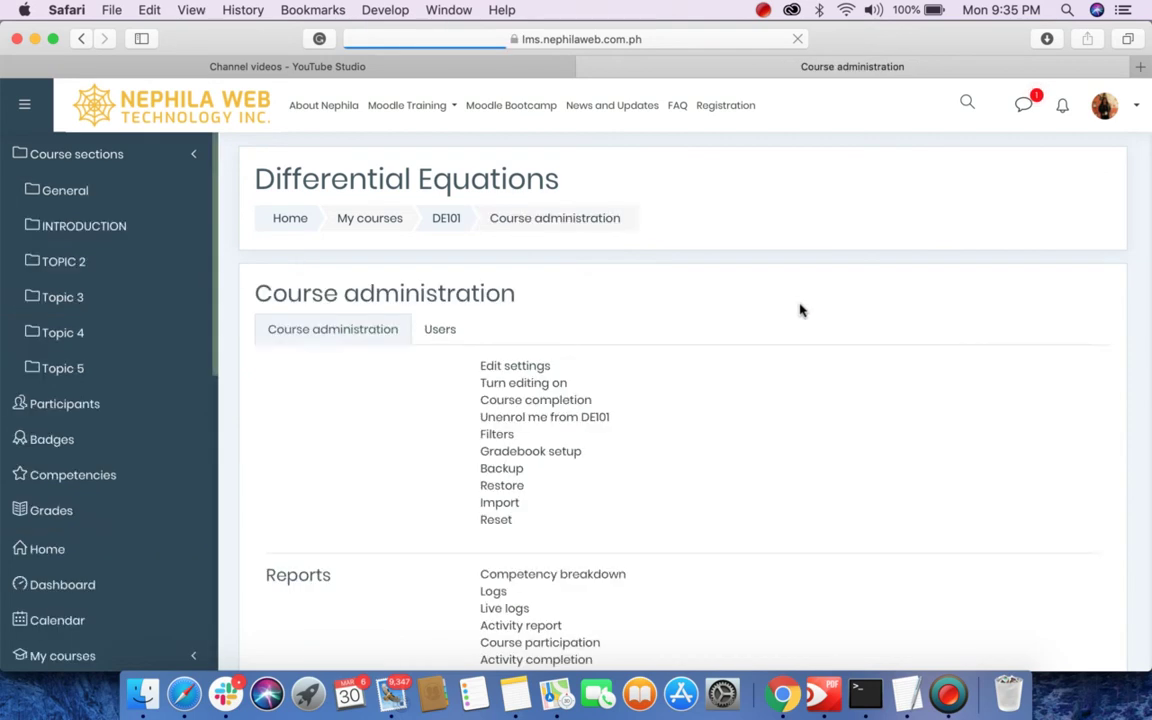
pyautogui.scroll(-1, 542, 327)
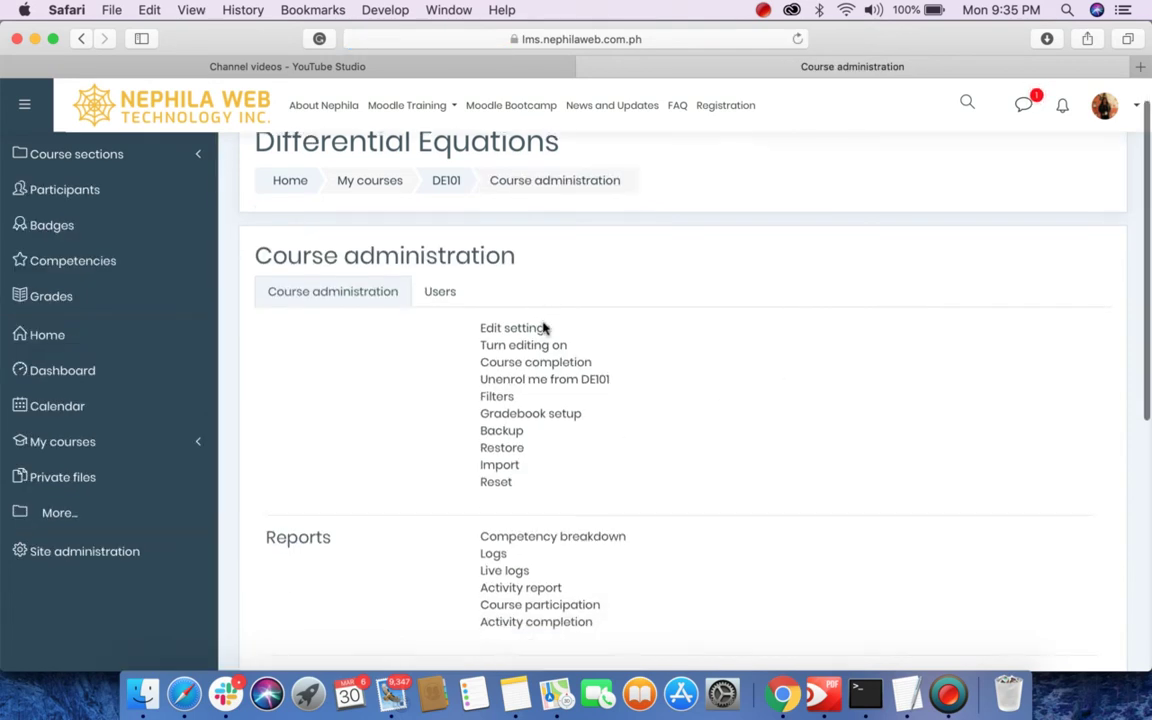
pyautogui.scroll(-2, 543, 328)
pyautogui.scroll(-1, 543, 328)
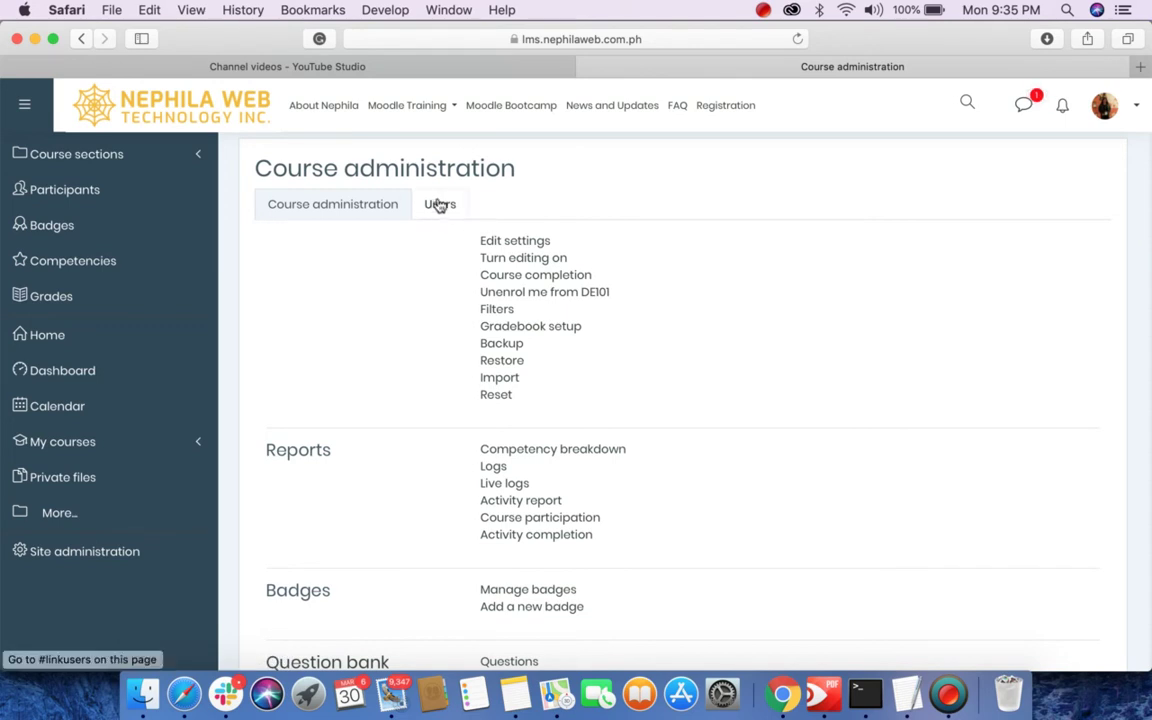
pyautogui.click(439, 205)
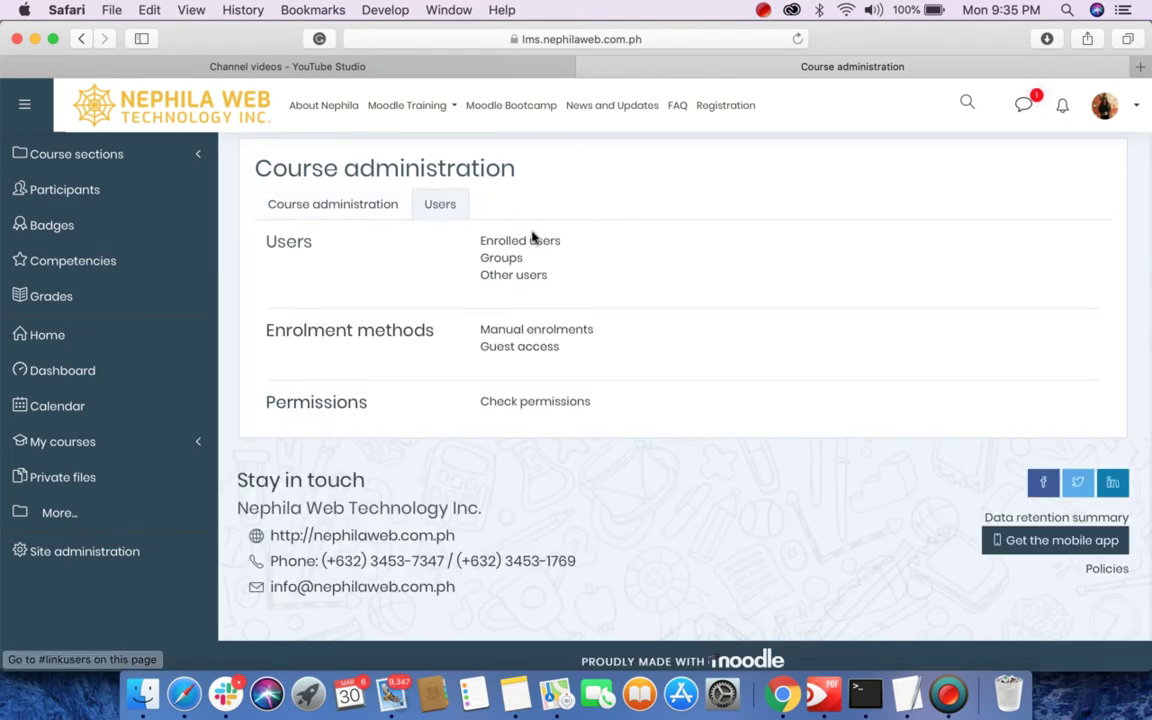
pyautogui.click(505, 259)
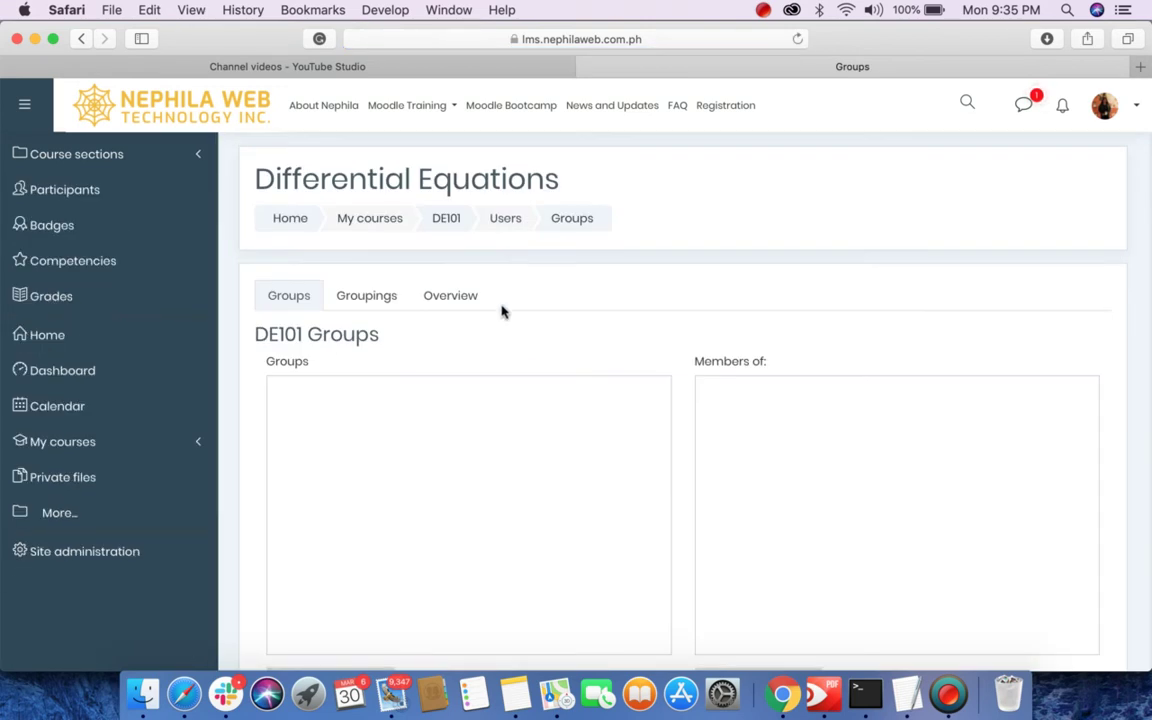
# Start a new group from the Create group button at the bottom of the DE101 Groups page
pyautogui.scroll(-3, 493, 377)
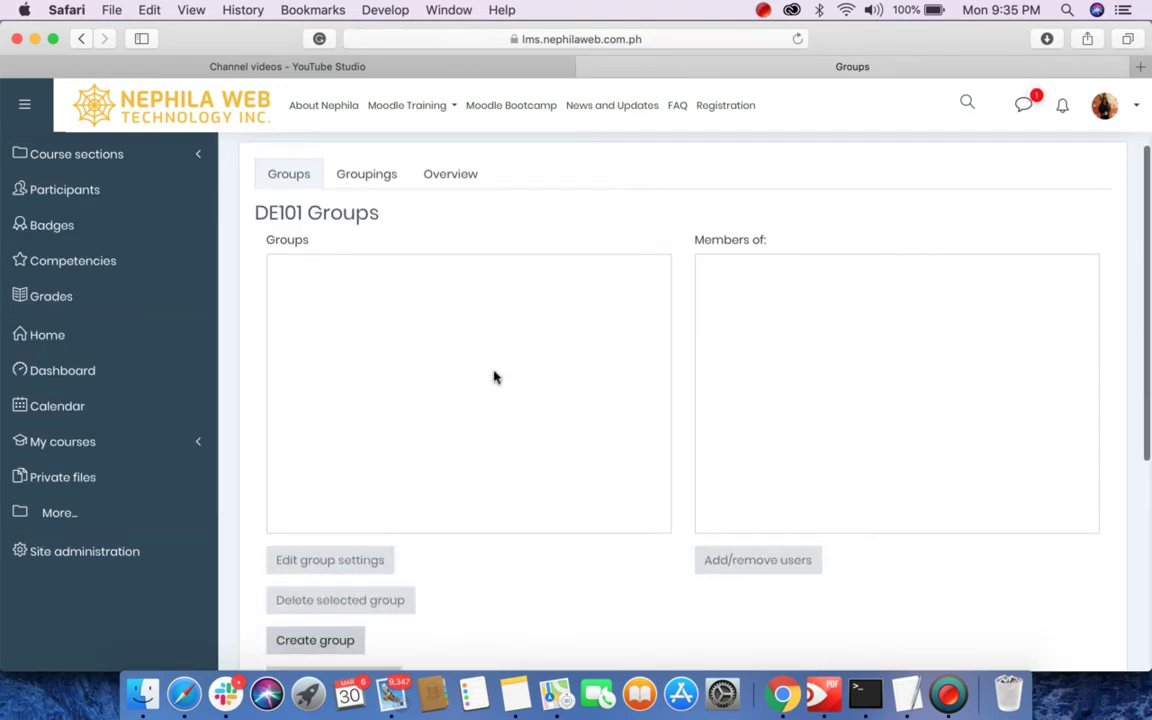
pyautogui.scroll(-2, 493, 377)
pyautogui.scroll(-1, 493, 377)
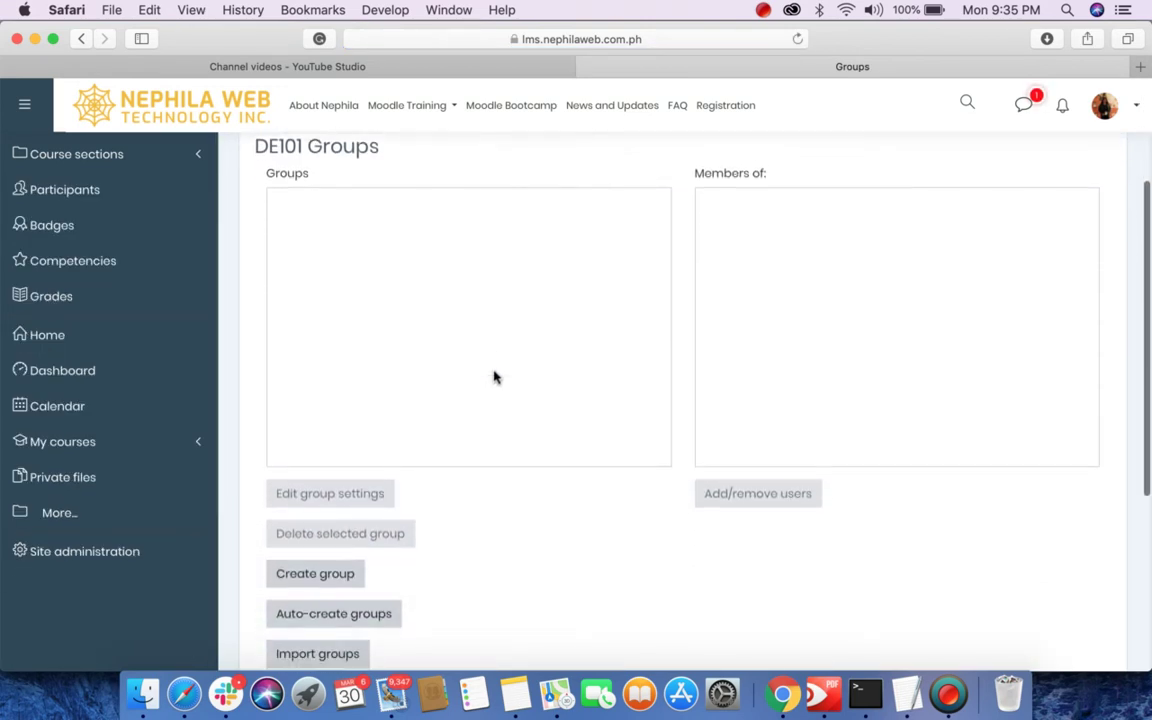
pyautogui.scroll(-2, 493, 377)
pyautogui.scroll(-2, 493, 377)
pyautogui.scroll(-1, 494, 378)
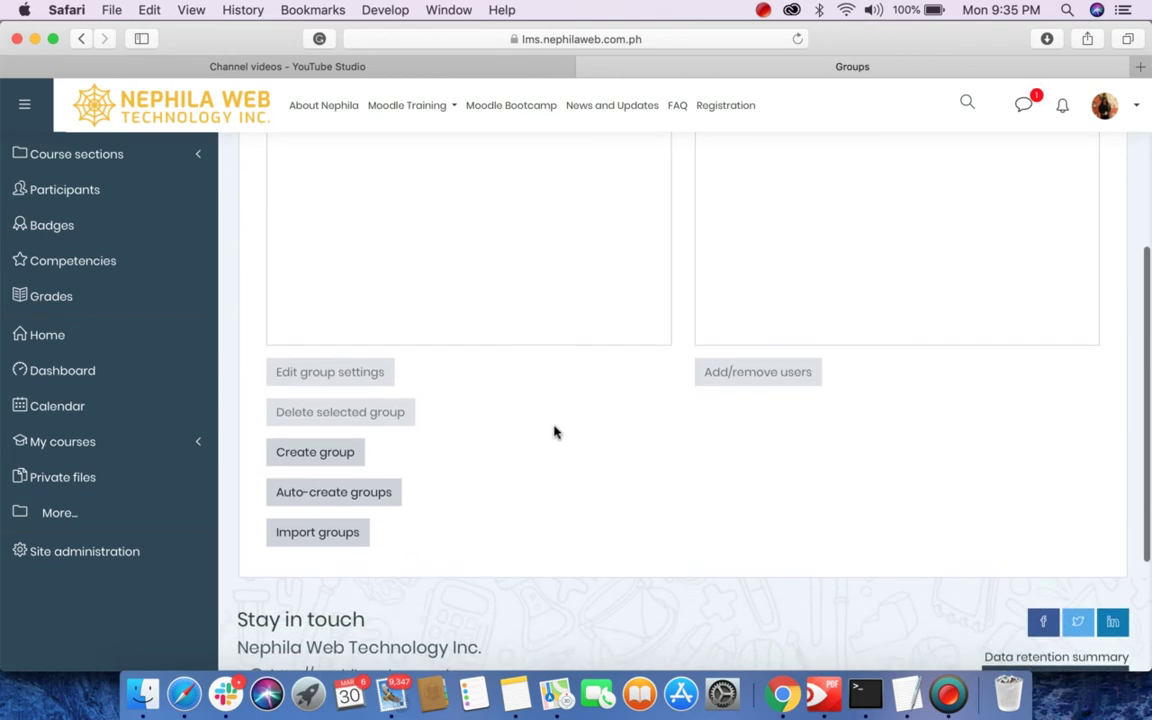
pyautogui.click(318, 455)
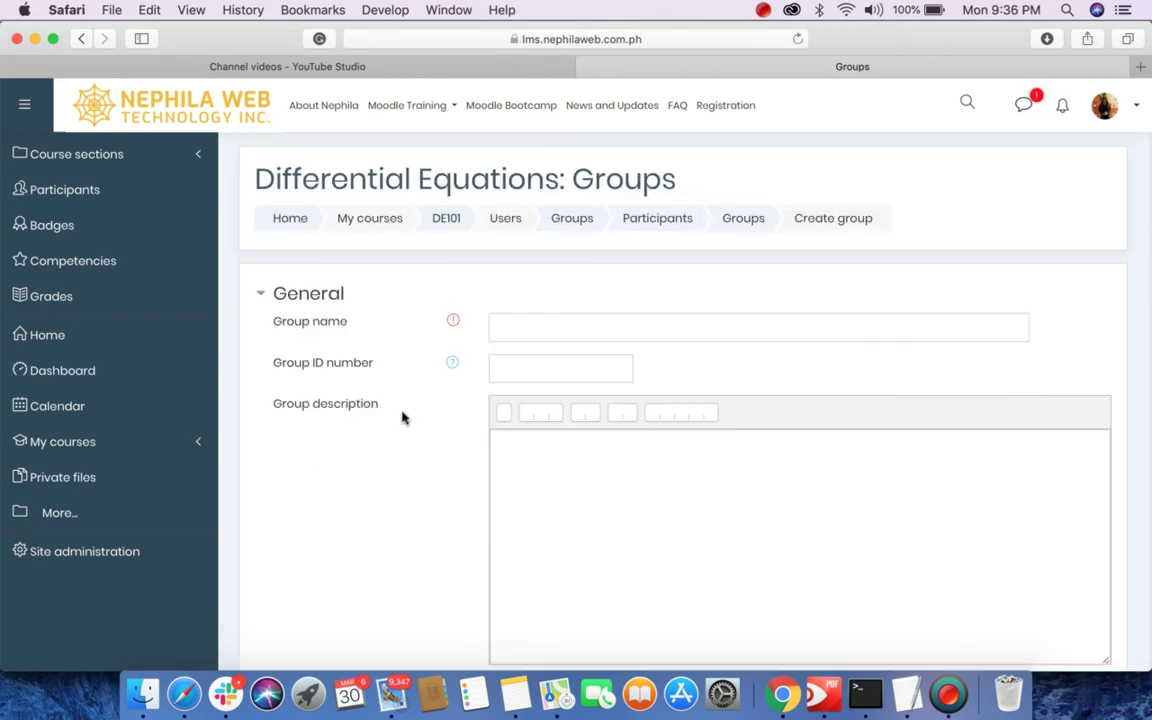
# Enter Group A as the new group's name
pyautogui.click(519, 328)
pyautogui.write('Group A')
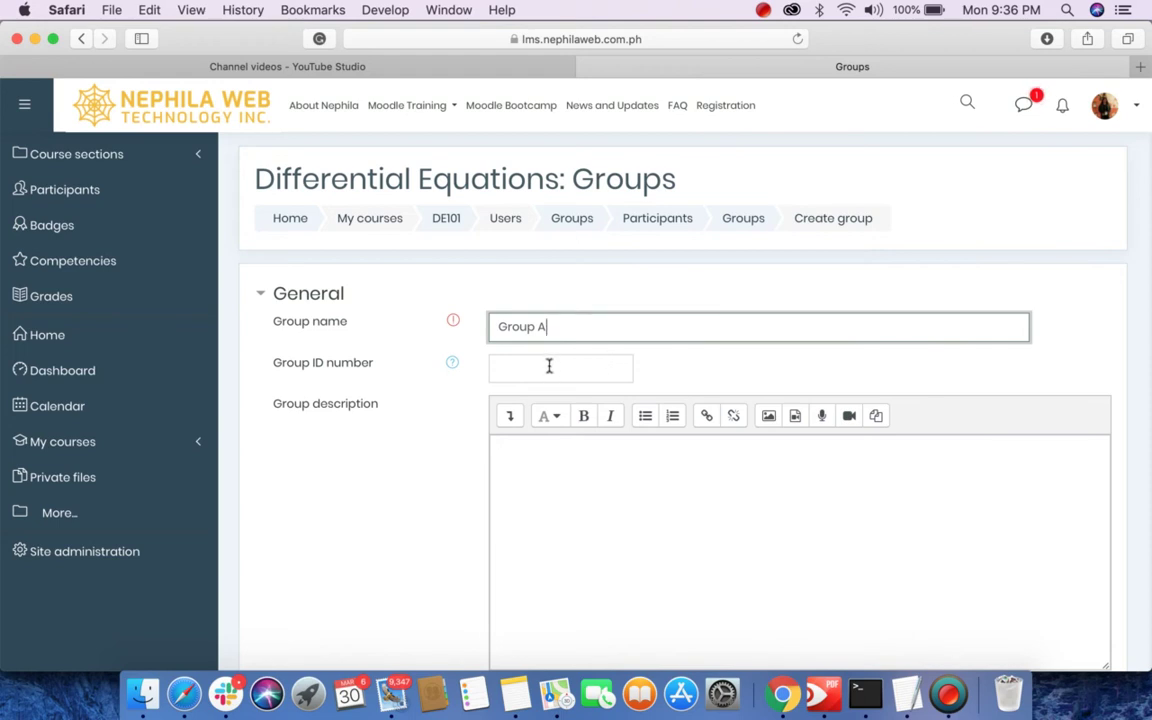
pyautogui.click(549, 366)
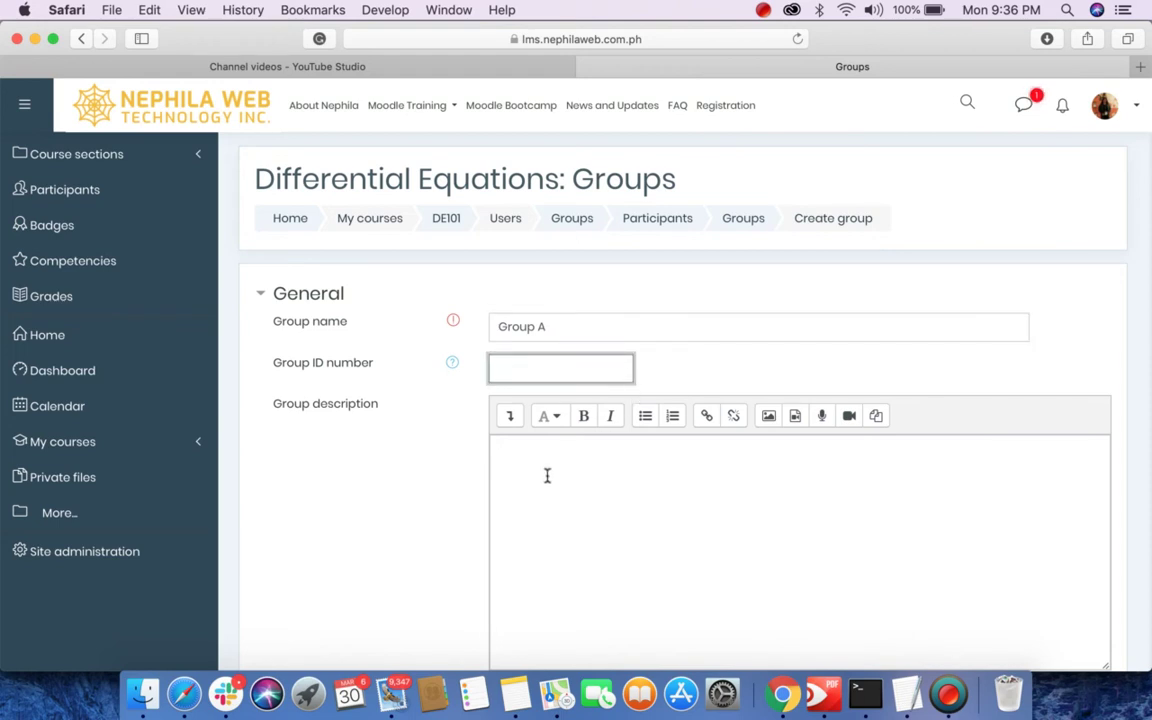
pyautogui.scroll(-1, 547, 475)
pyautogui.scroll(-2, 547, 475)
pyautogui.scroll(-1, 547, 475)
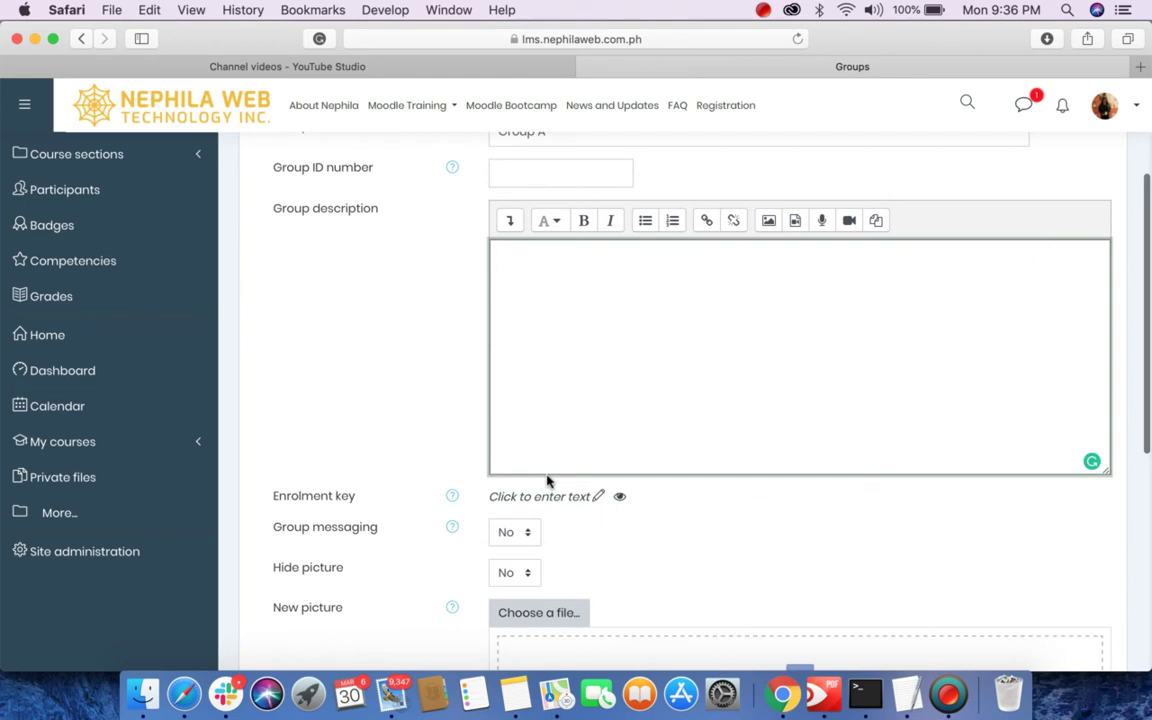
pyautogui.scroll(-2, 548, 480)
pyautogui.scroll(-1, 548, 482)
pyautogui.scroll(-1, 546, 478)
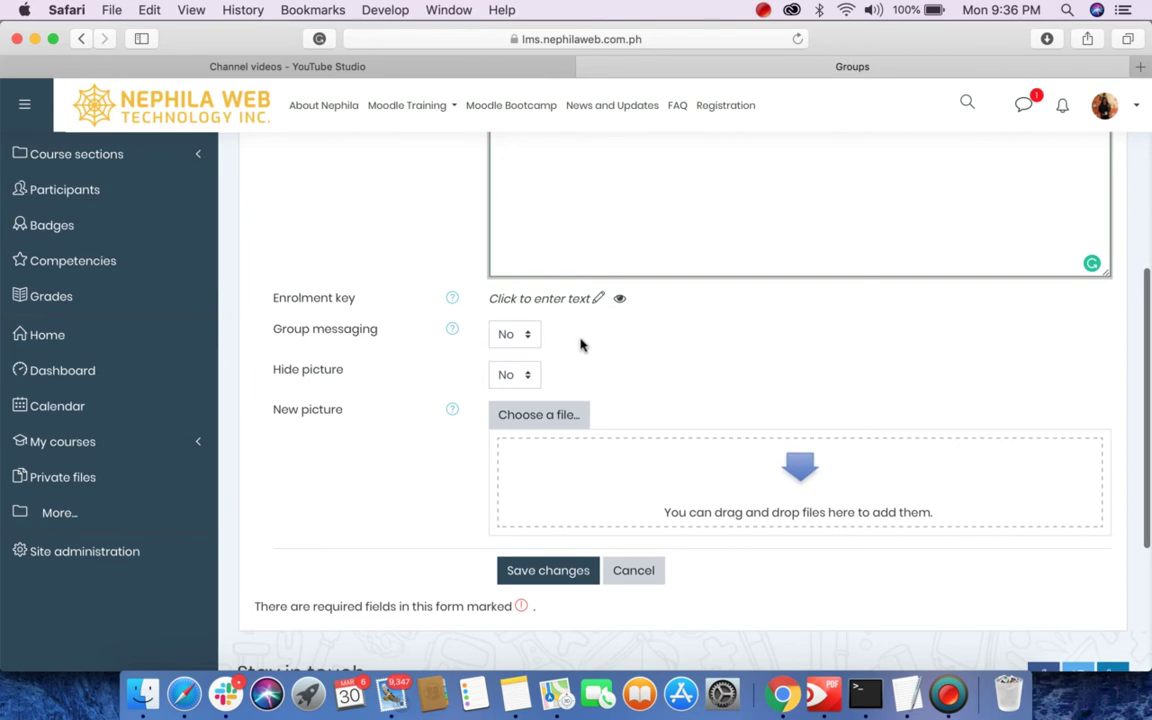
# Set Group messaging to Yes and keep Hide picture at No
pyautogui.click(526, 347)
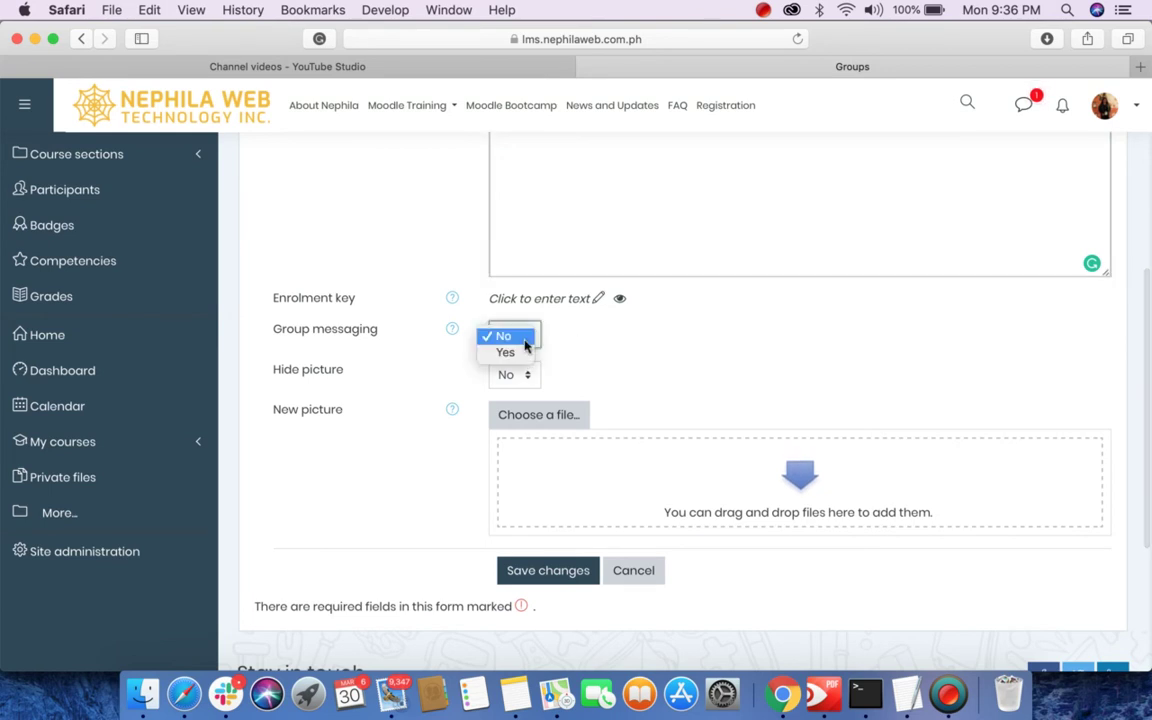
pyautogui.click(507, 353)
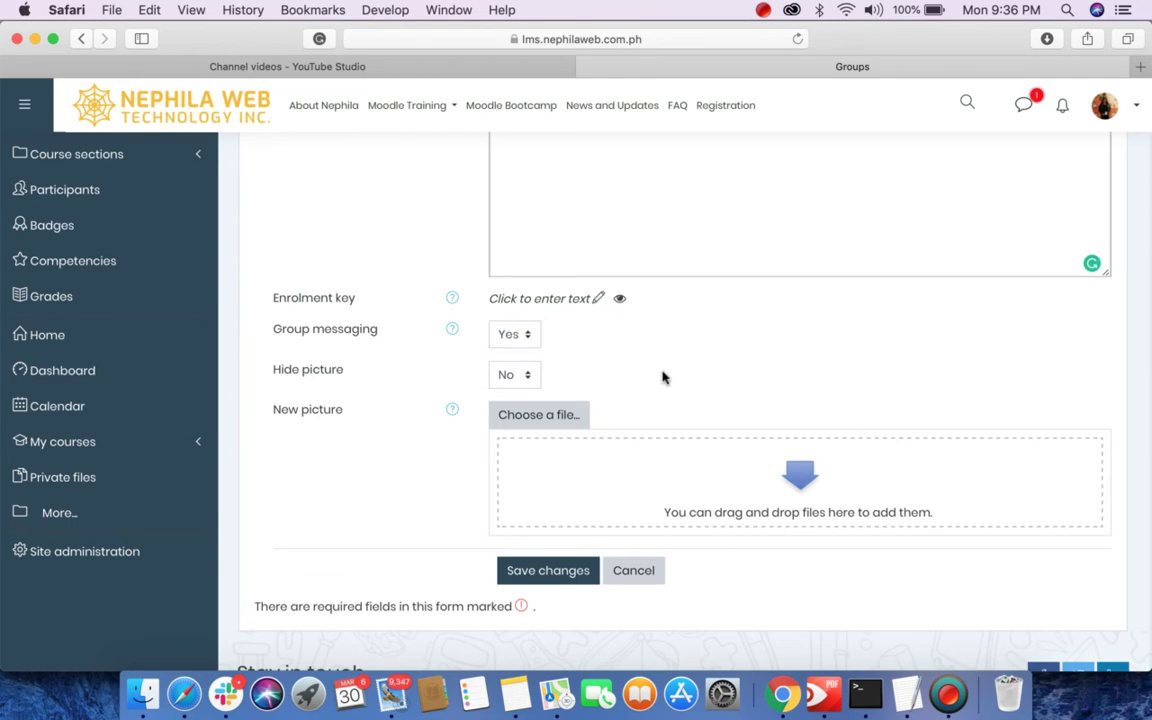
pyautogui.click(520, 382)
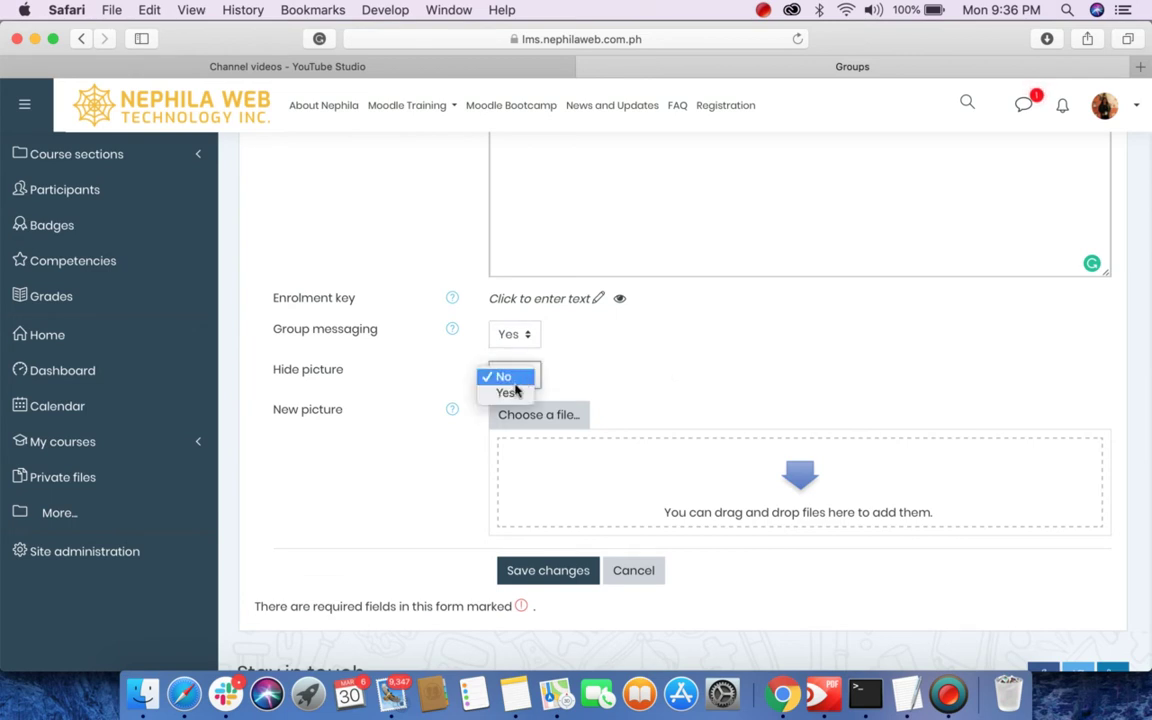
pyautogui.click(660, 378)
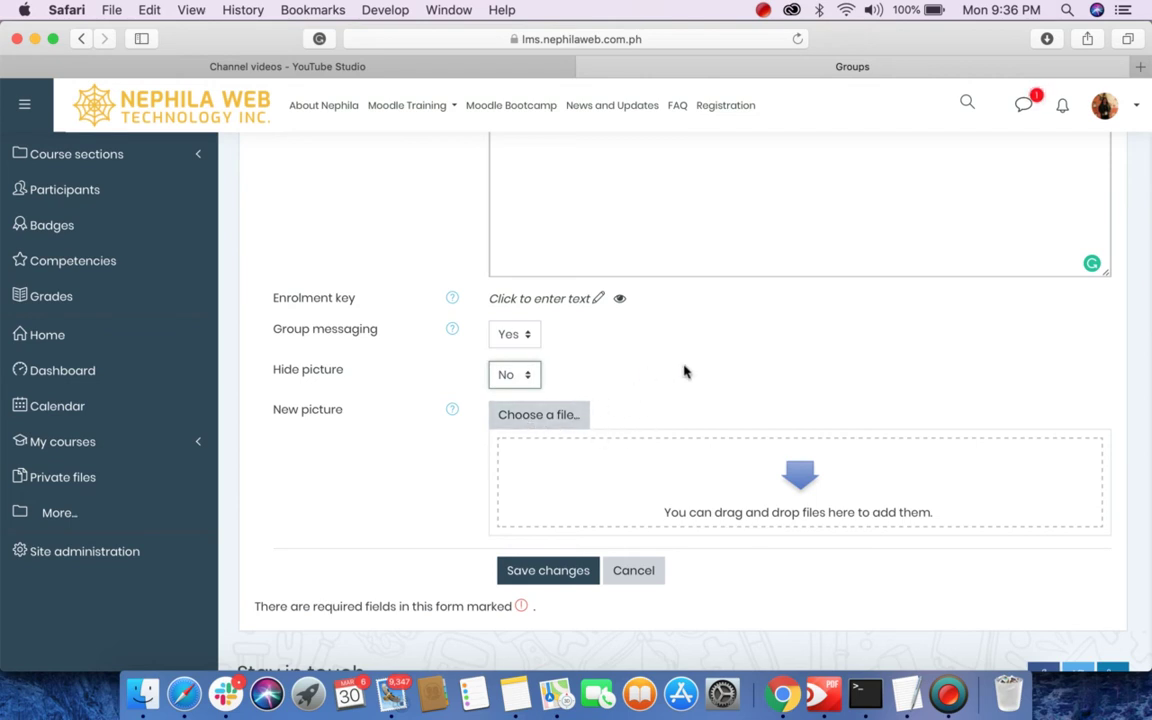
# Review the form and save Group A
pyautogui.scroll(-3, 771, 414)
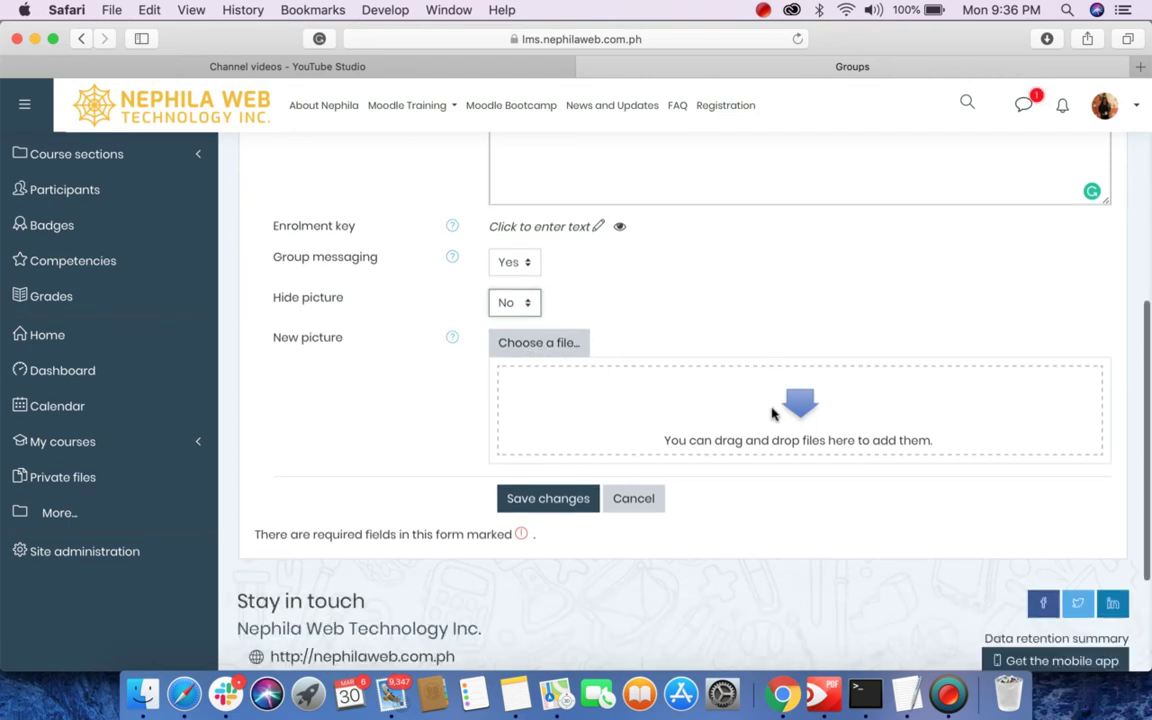
pyautogui.scroll(-2, 771, 414)
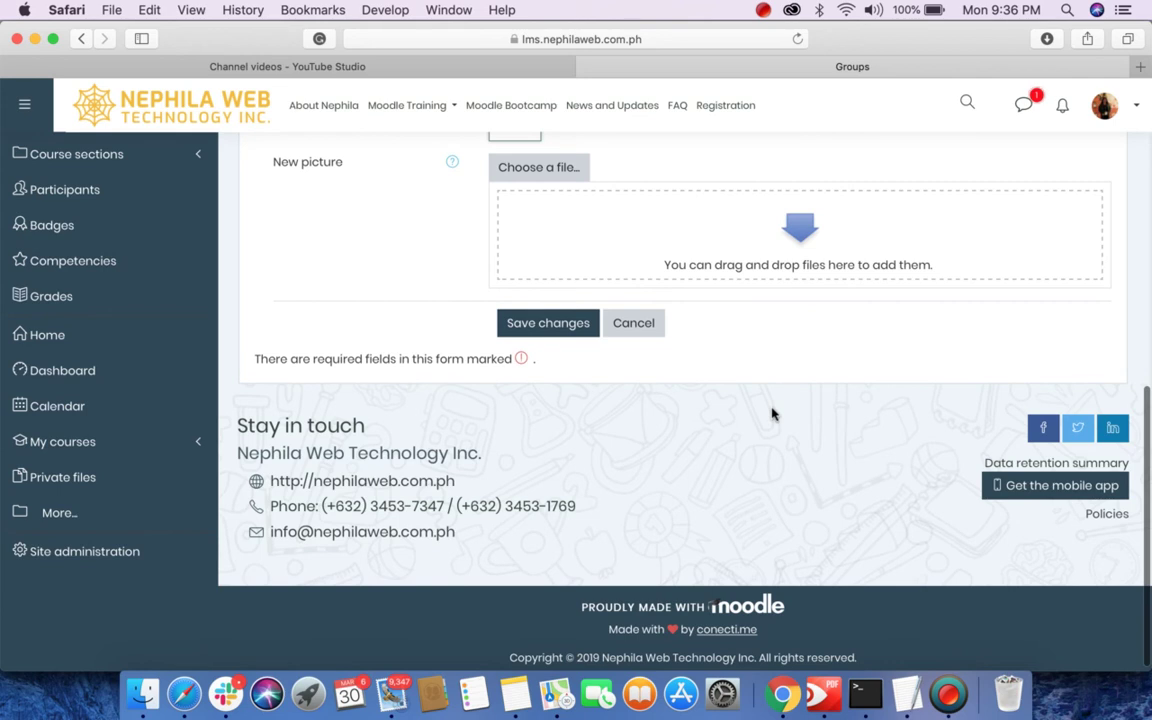
pyautogui.scroll(1, 771, 414)
pyautogui.scroll(1, 771, 414)
pyautogui.scroll(3, 771, 414)
pyautogui.scroll(2, 771, 414)
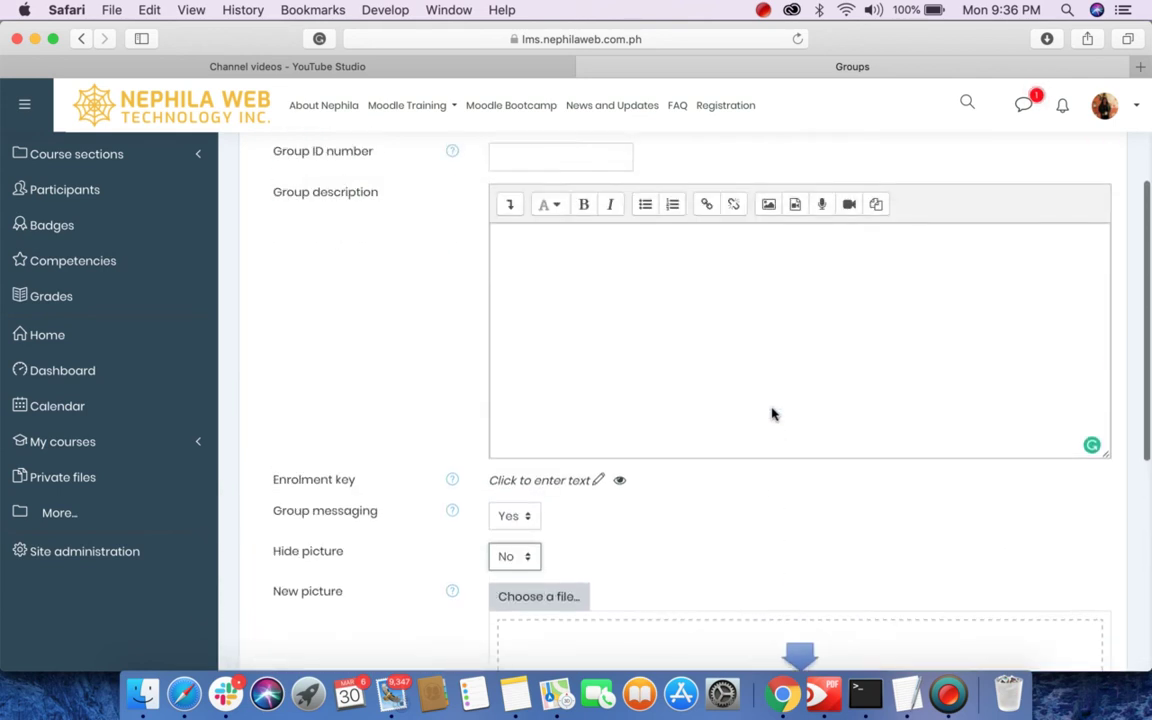
pyautogui.scroll(1, 771, 414)
pyautogui.scroll(-1, 771, 414)
pyautogui.scroll(-4, 771, 410)
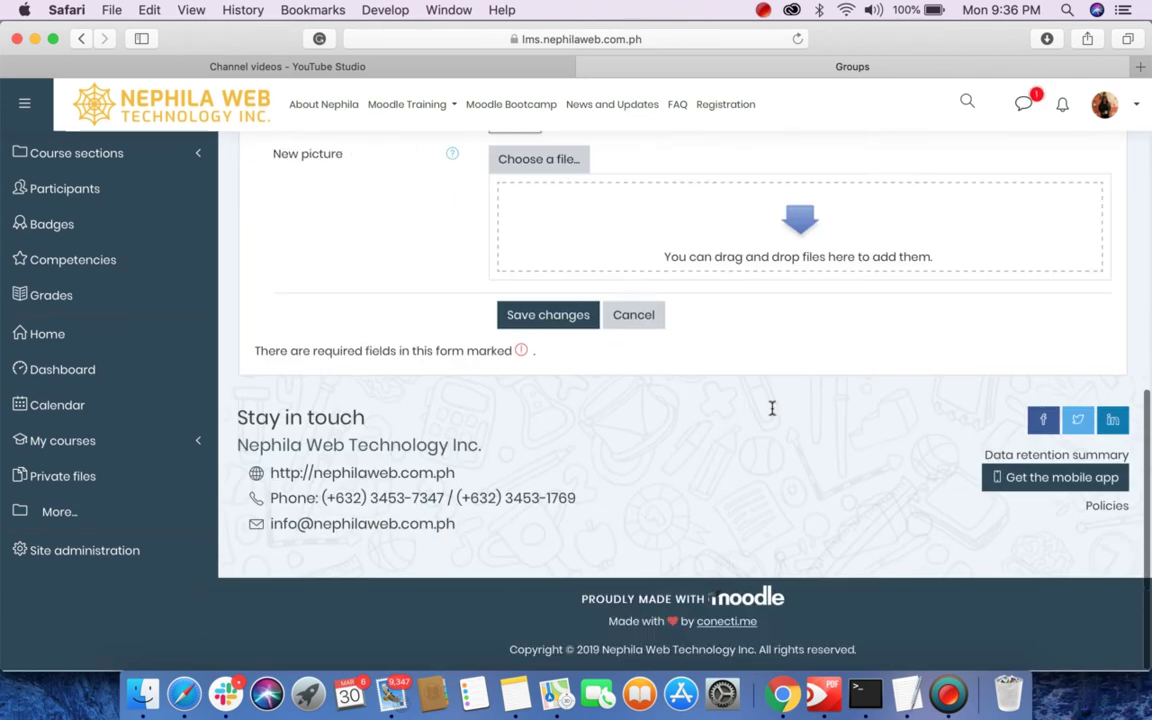
pyautogui.click(545, 318)
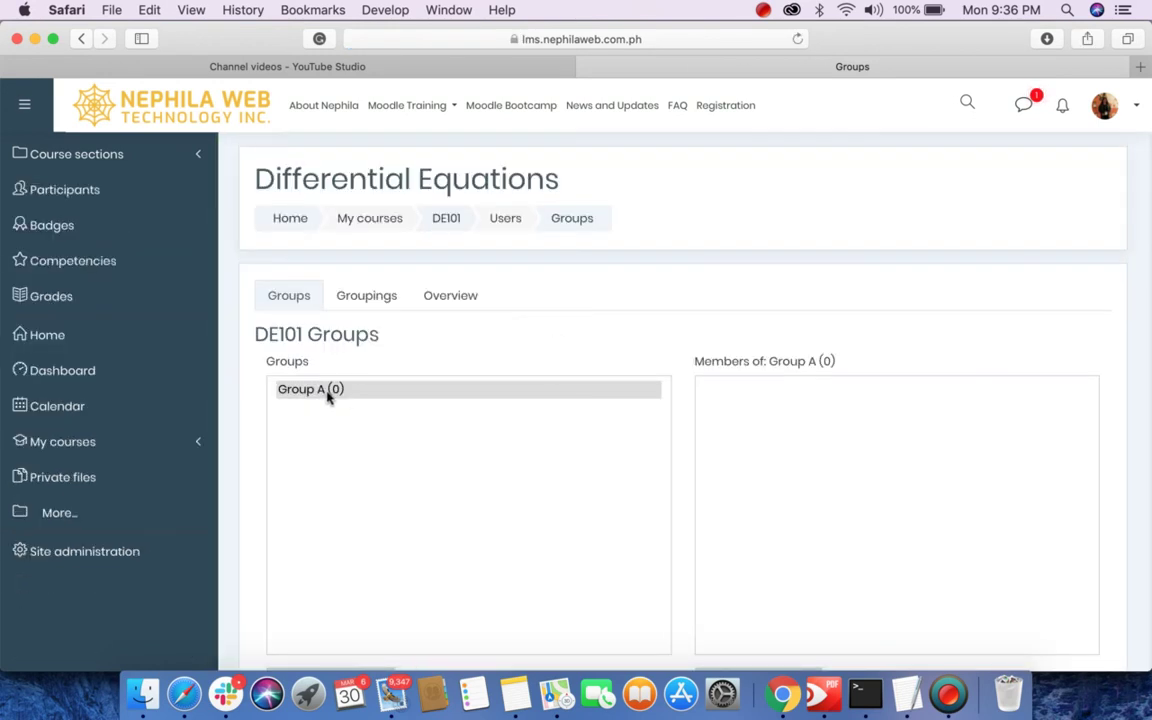
pyautogui.click(328, 394)
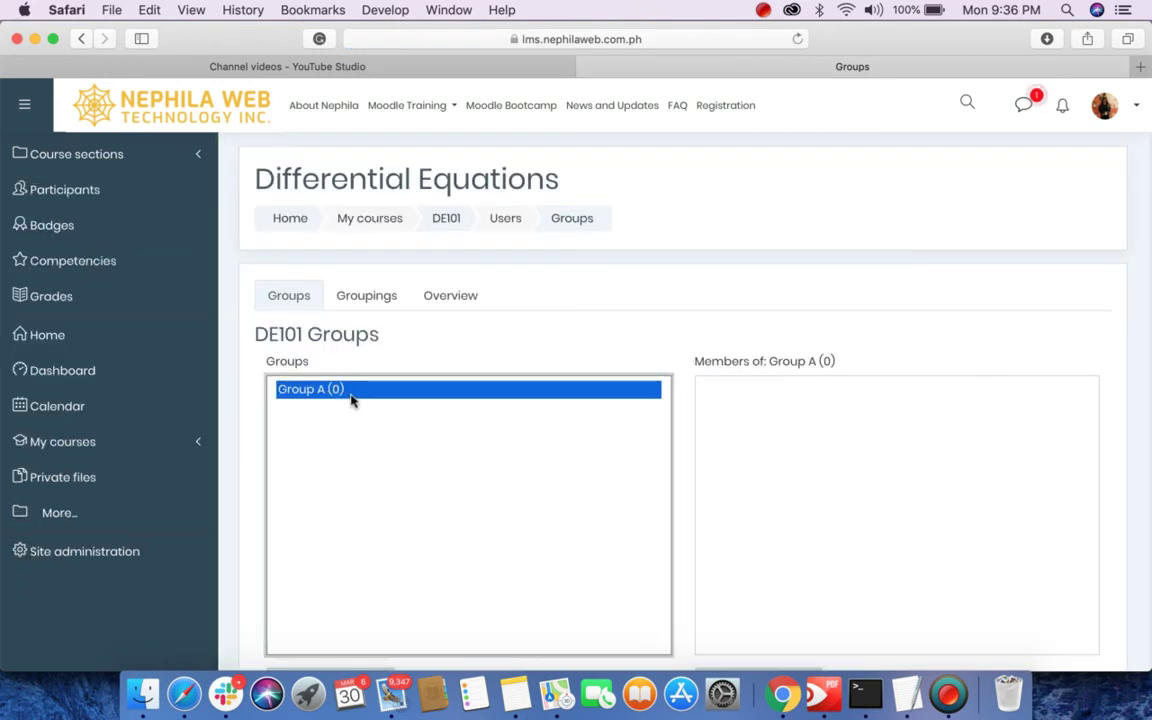
pyautogui.scroll(-1, 462, 494)
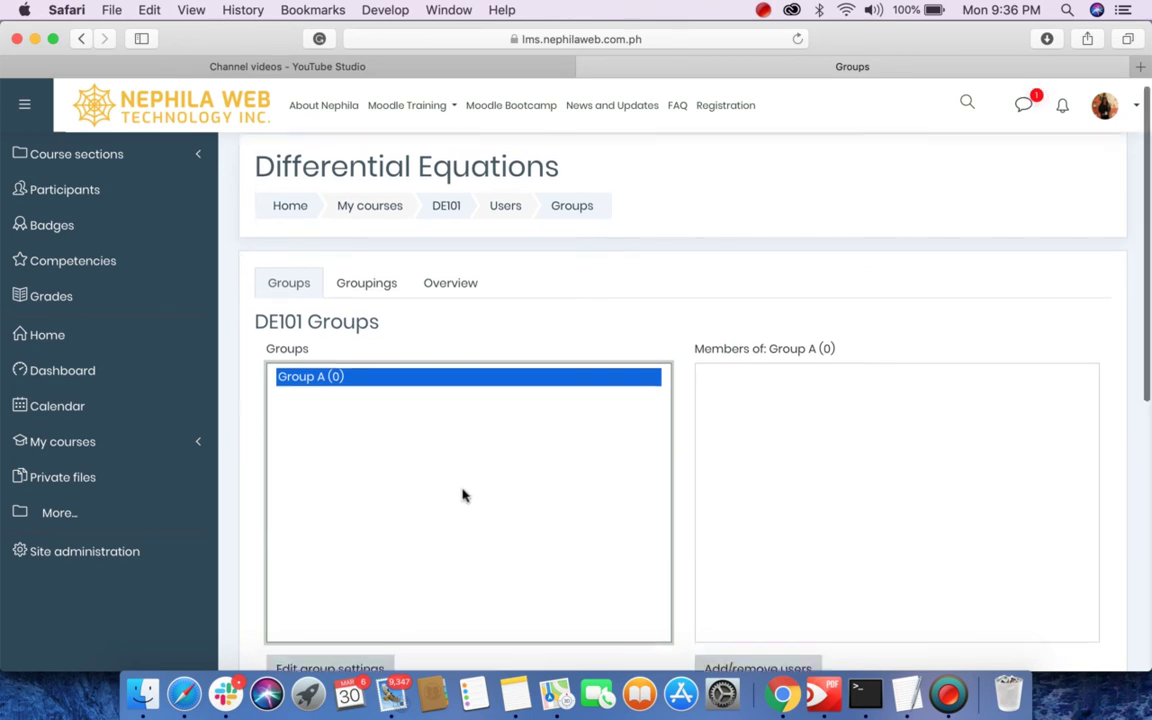
pyautogui.scroll(-3, 462, 494)
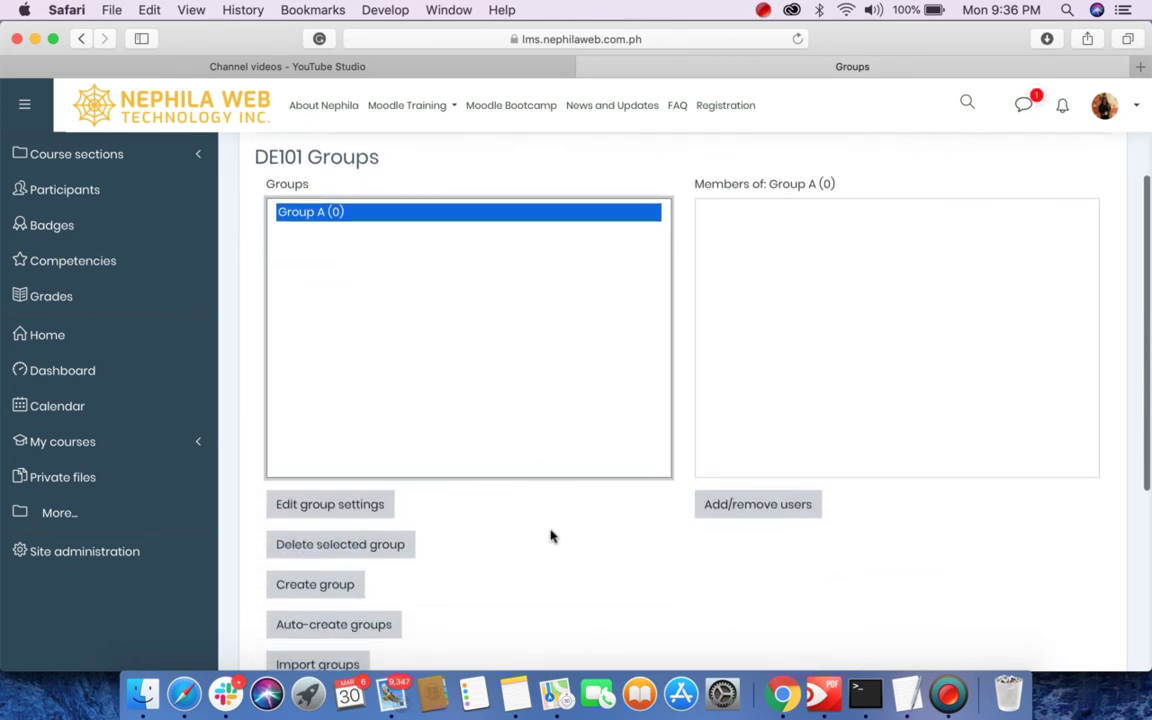
# Add Studen 1 and Student Student from Potential members to Group A
pyautogui.click(762, 512)
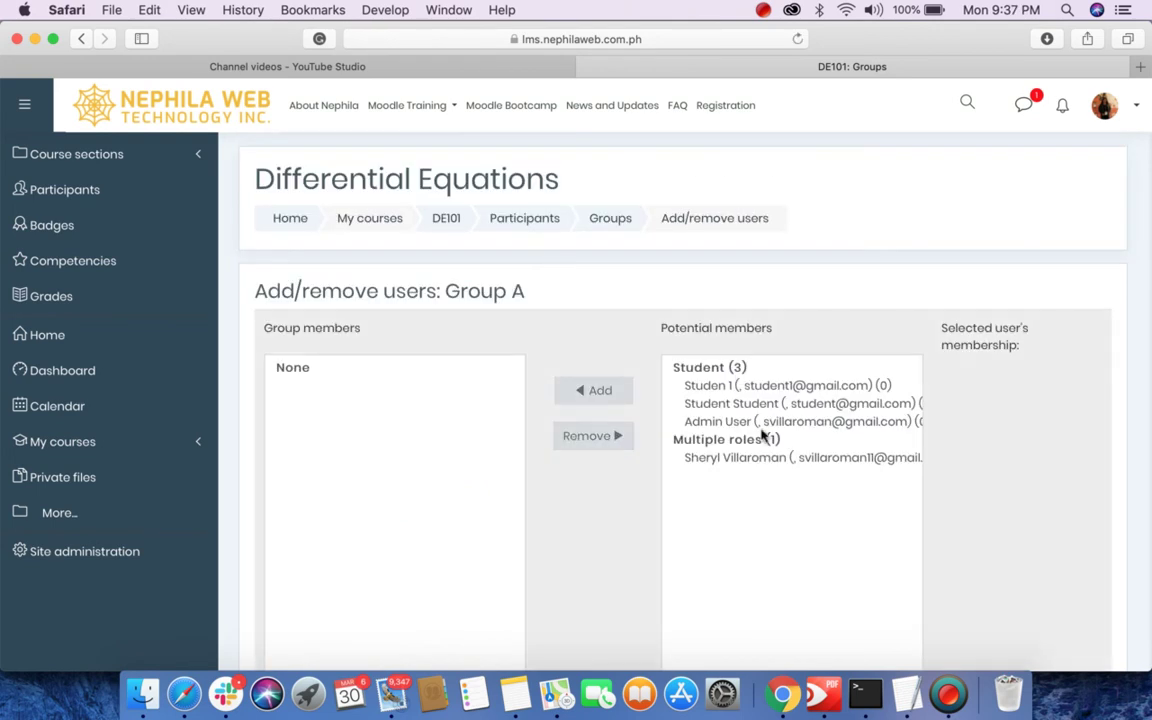
pyautogui.click(777, 388)
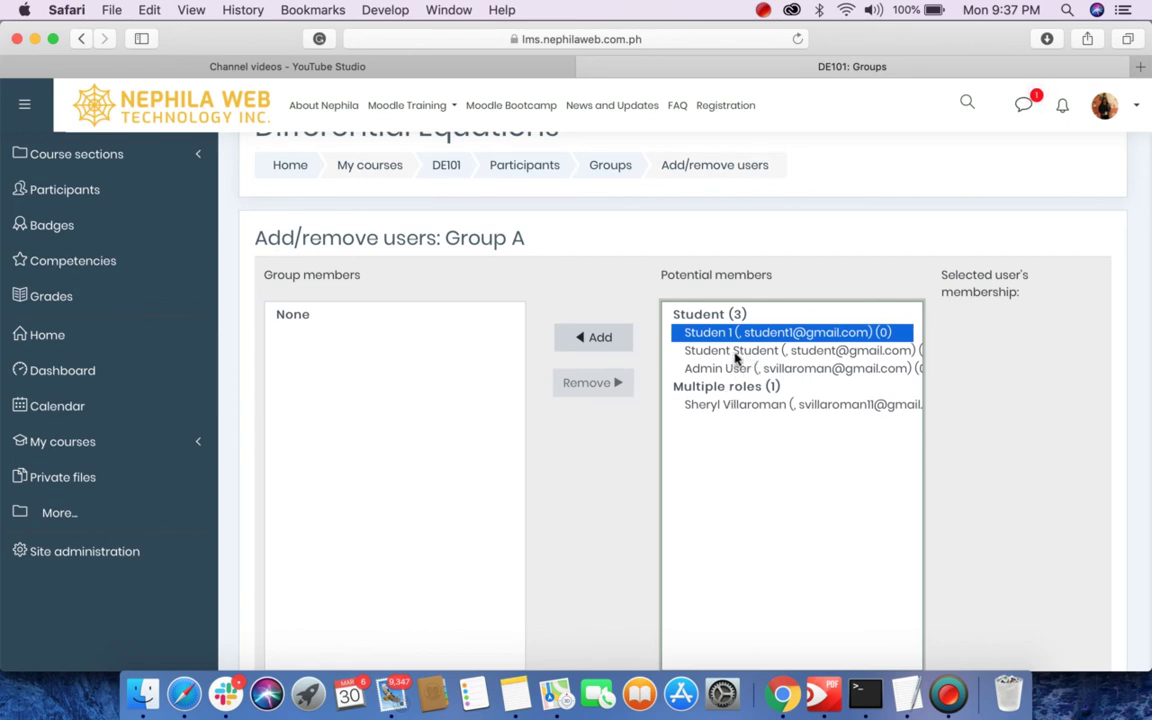
pyautogui.keyDown('shift'); pyautogui.click(758, 352); pyautogui.keyUp('shift')
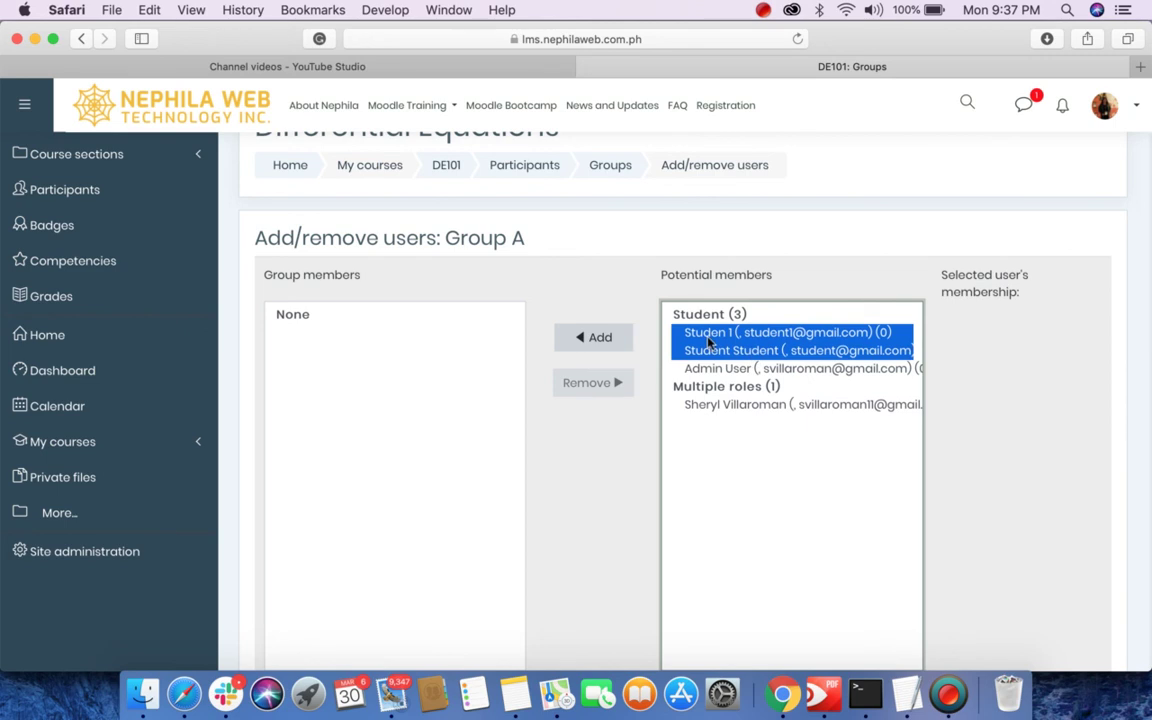
pyautogui.click(588, 342)
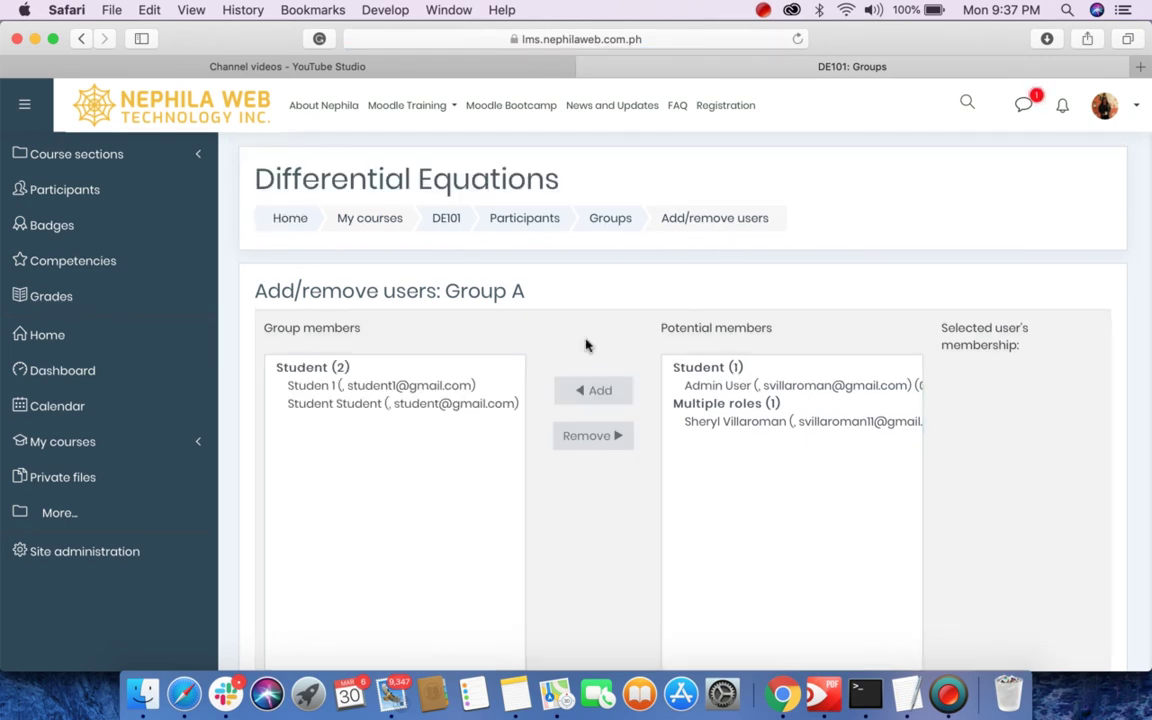
# Return from Group A's member page to the DE101 groups overview
pyautogui.scroll(-2, 587, 345)
pyautogui.scroll(-3, 587, 345)
pyautogui.scroll(-2, 587, 345)
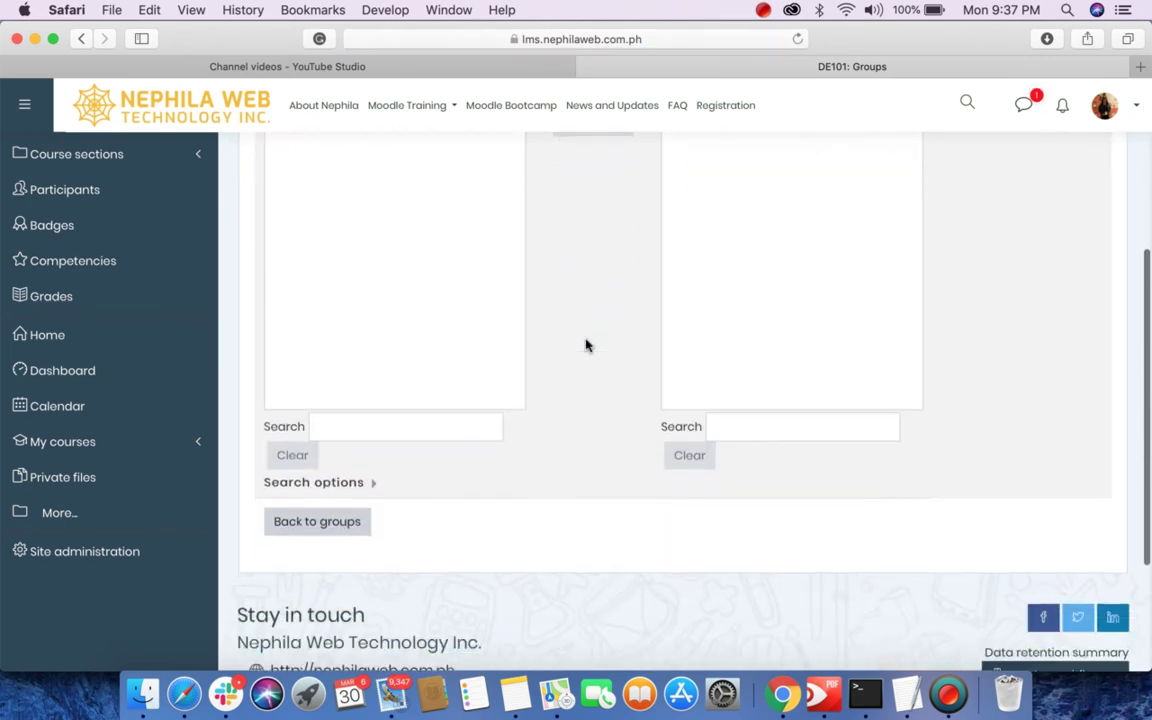
pyautogui.click(335, 527)
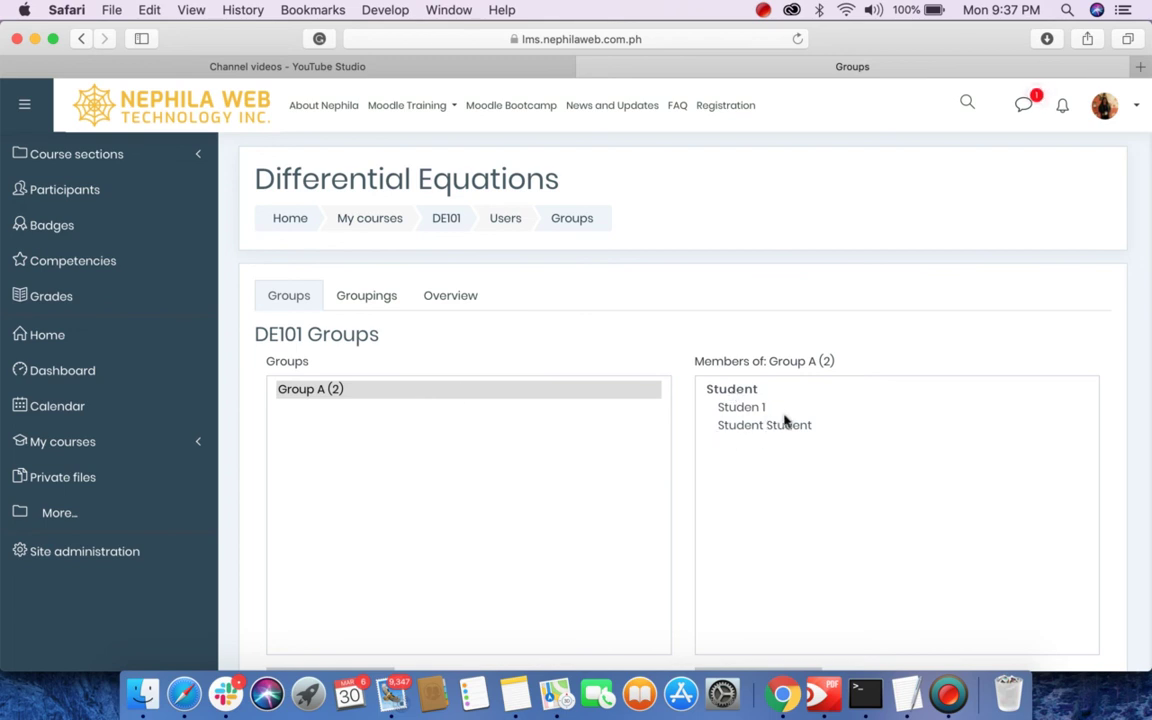
# Scroll the DE101 Groups page down to the group buttons
pyautogui.scroll(-5, 784, 421)
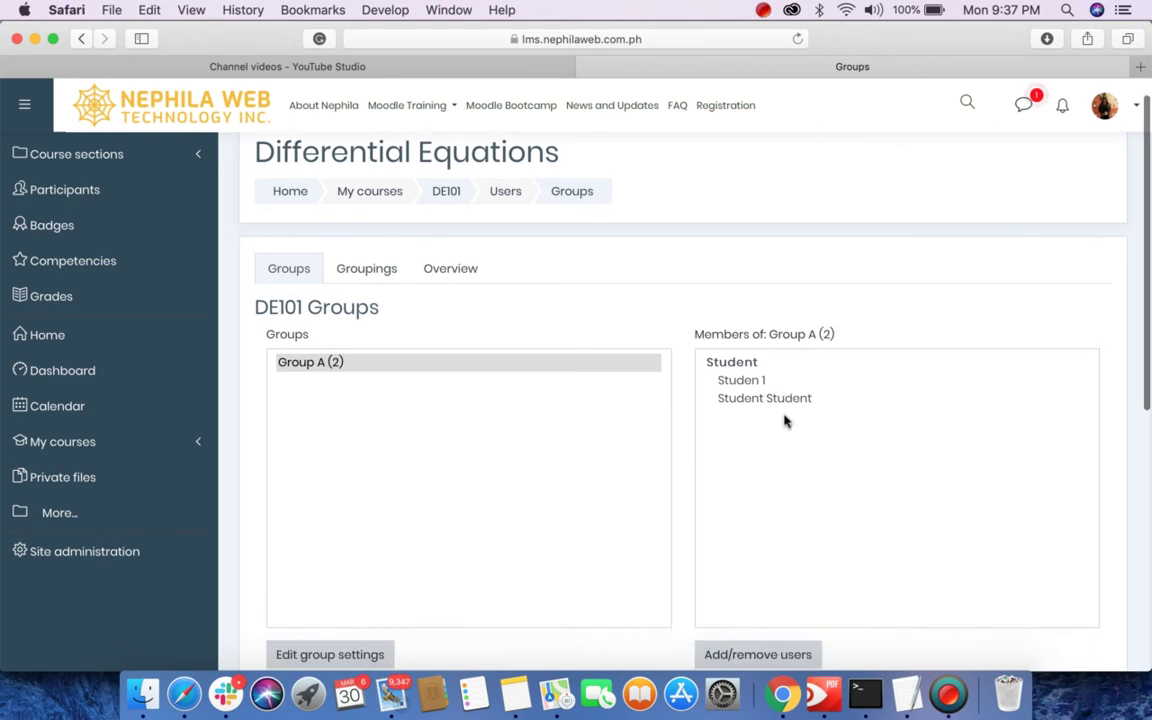
pyautogui.scroll(-2, 786, 418)
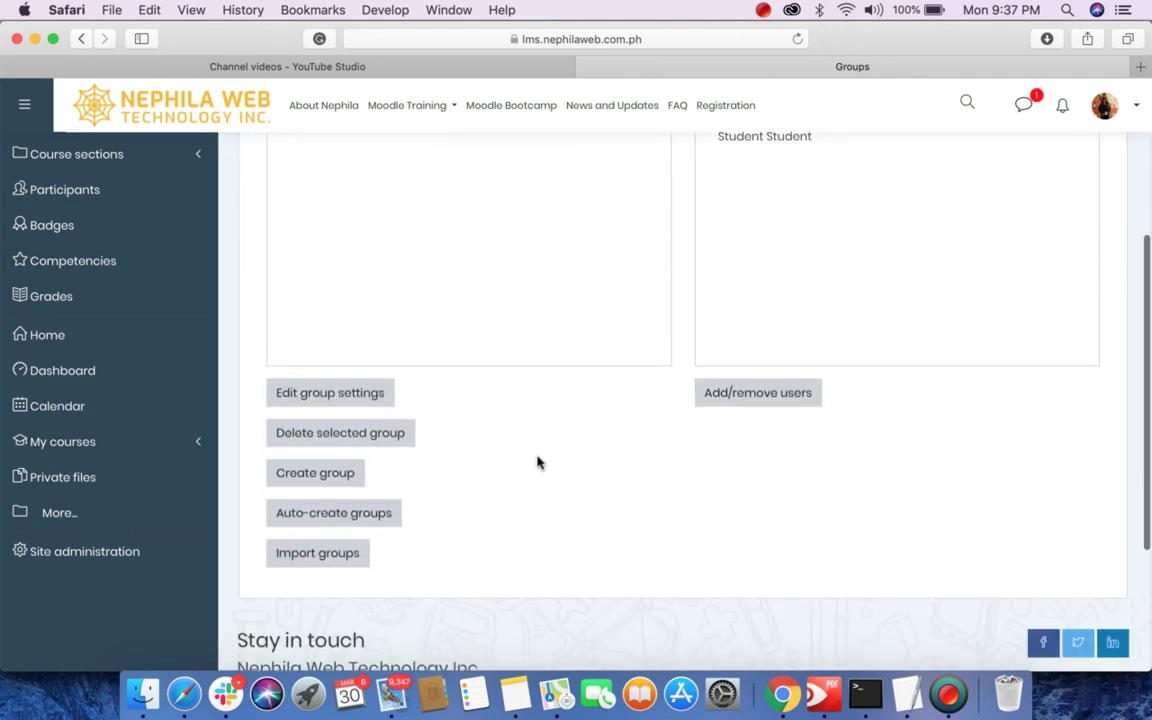
# Create and save Group B with Group messaging set to Yes
pyautogui.click(322, 484)
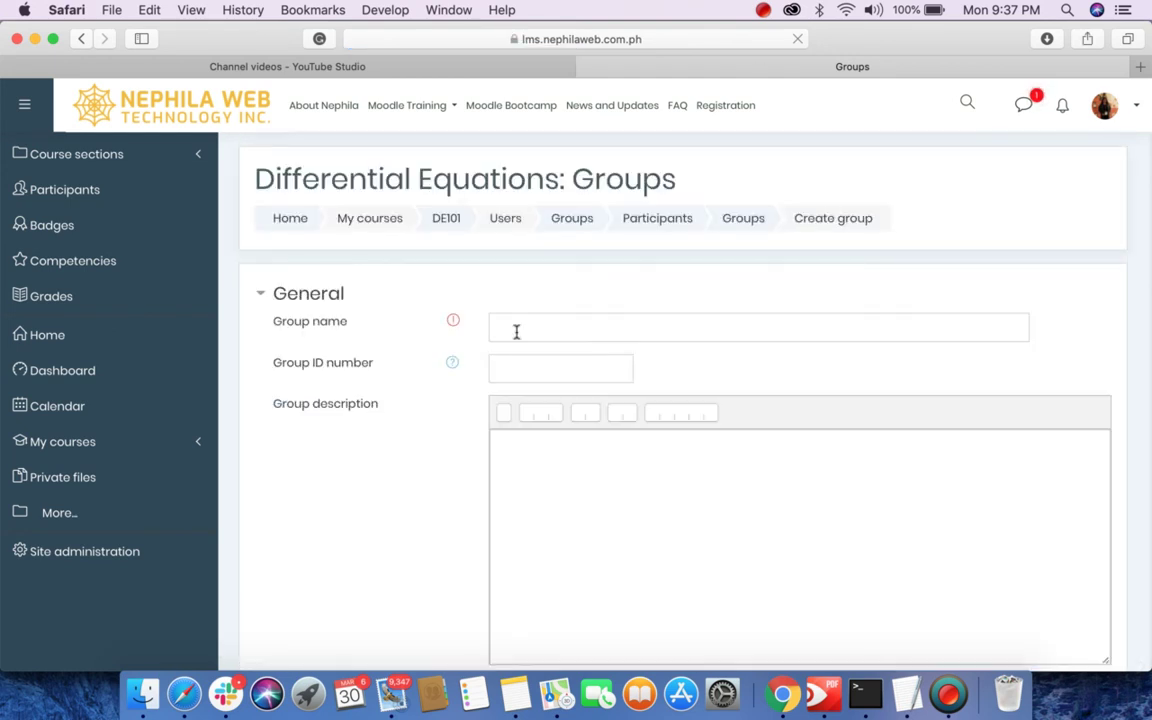
pyautogui.click(521, 328)
pyautogui.write('Group B')
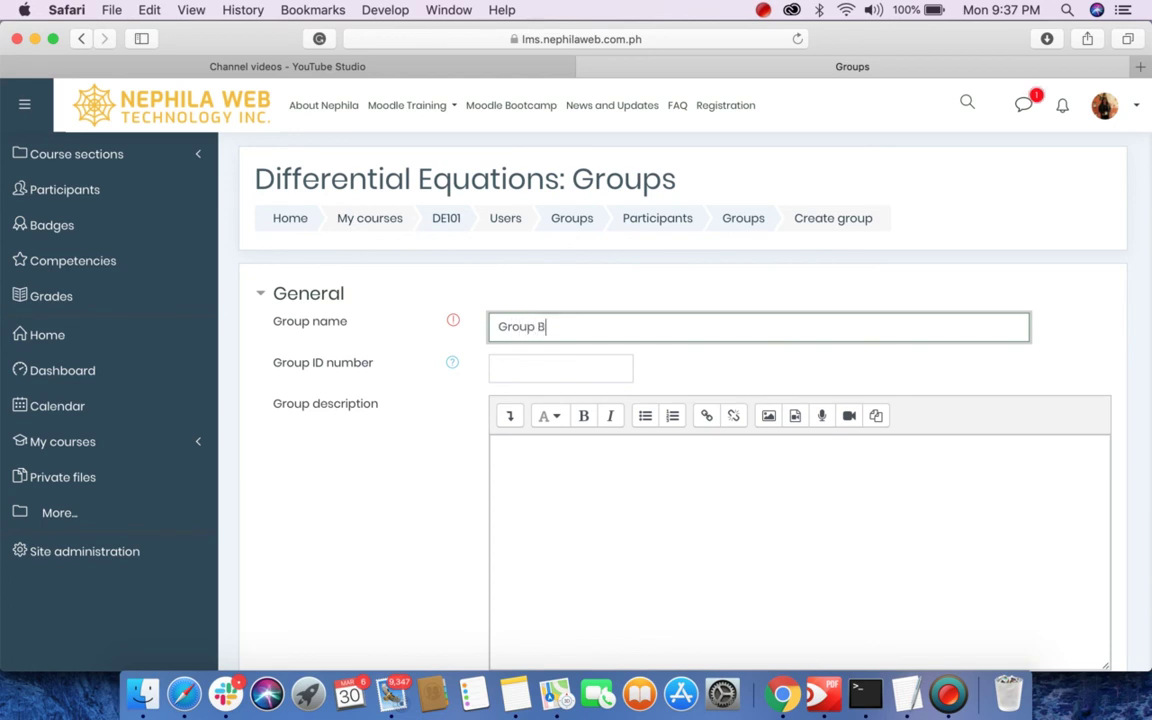
pyautogui.scroll(-4, 538, 338)
pyautogui.scroll(-3, 538, 338)
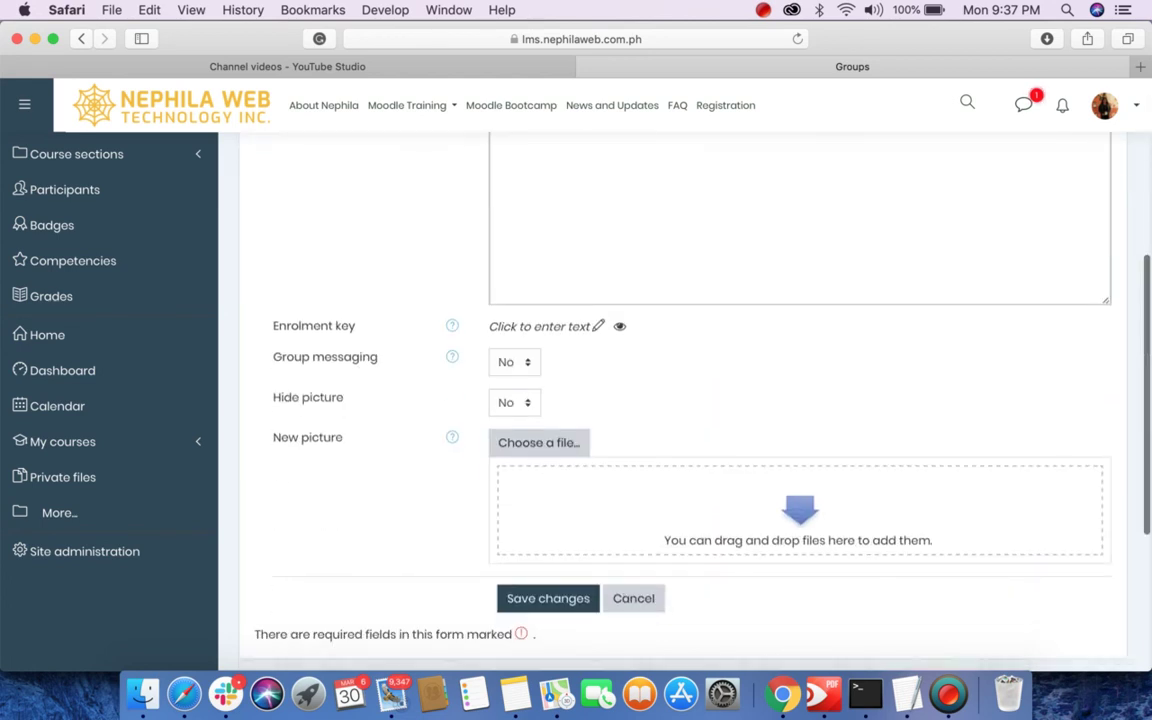
pyautogui.scroll(-1, 538, 338)
pyautogui.scroll(-1, 538, 338)
pyautogui.click(515, 246)
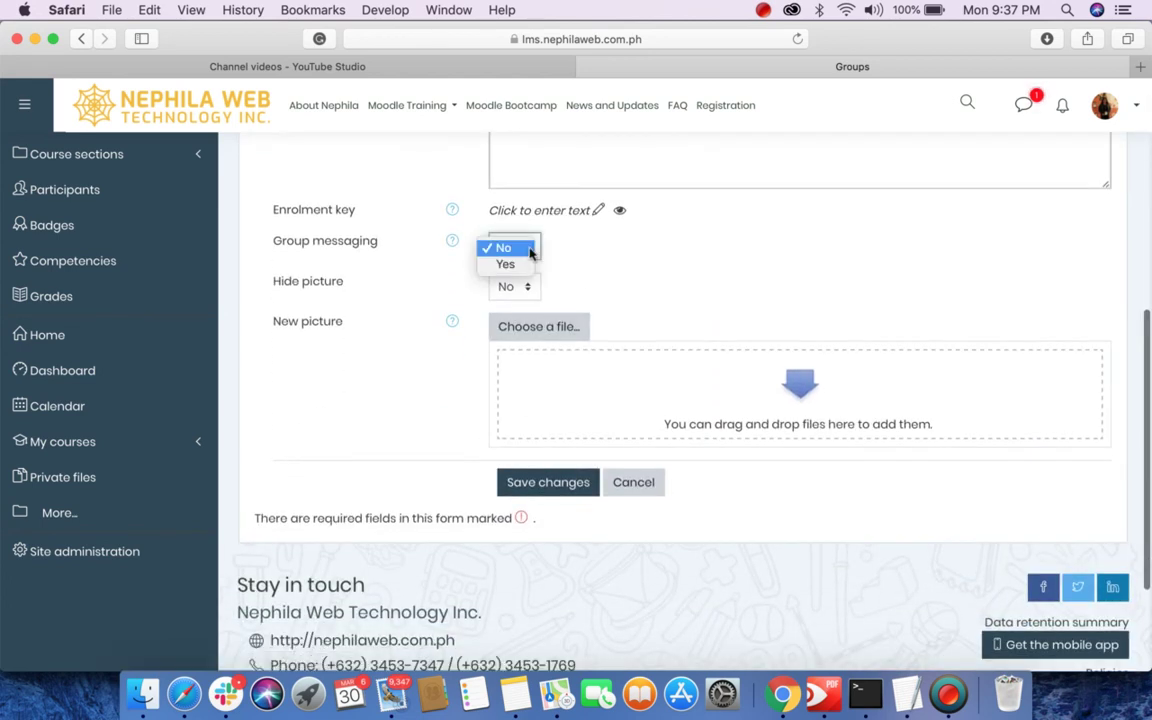
pyautogui.click(508, 264)
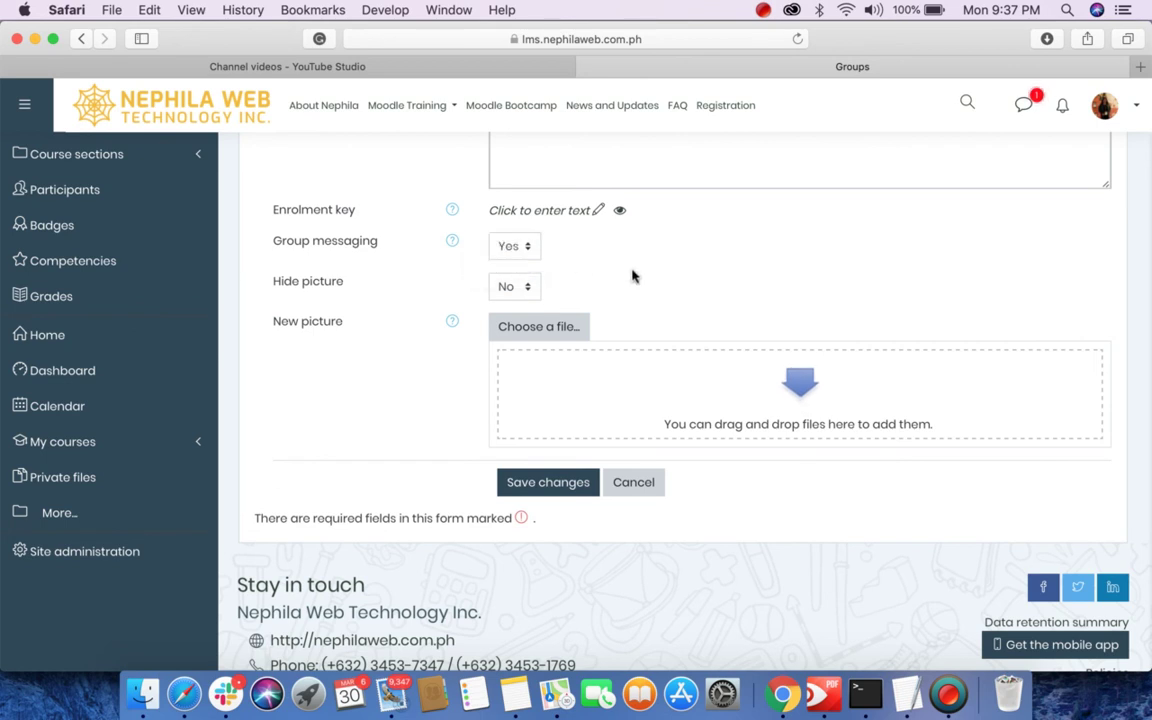
pyautogui.click(557, 493)
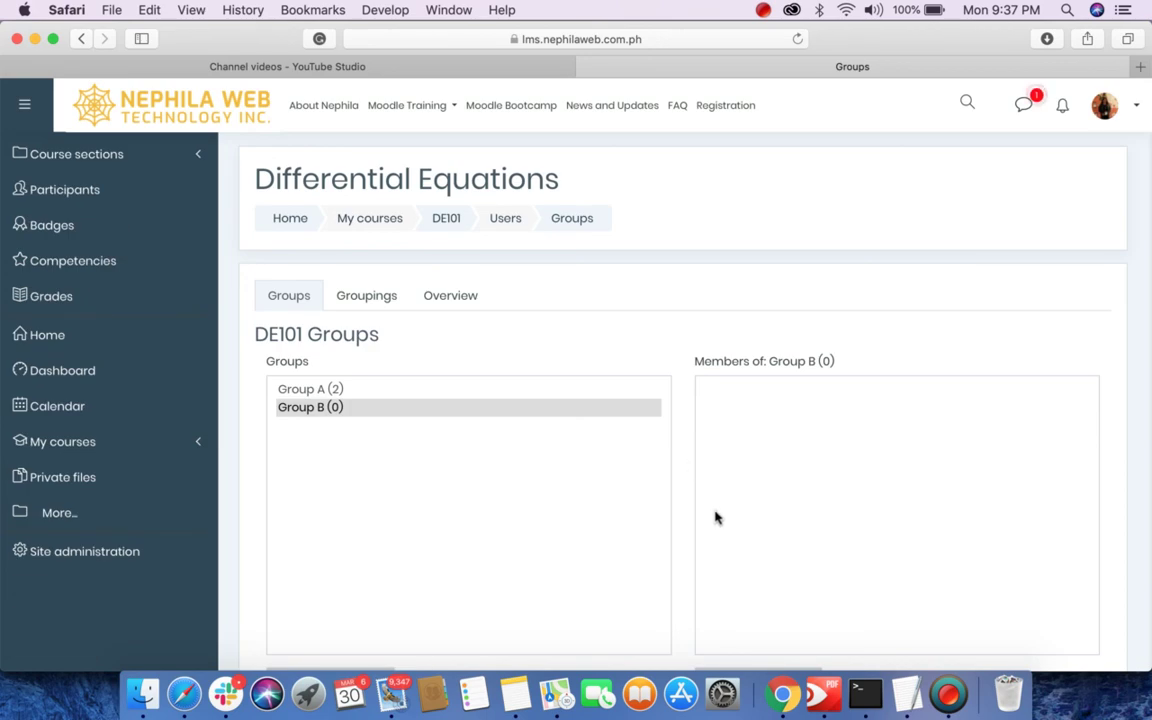
# Select Group B in the groups list and open its Add/remove users page
pyautogui.scroll(-3, 697, 527)
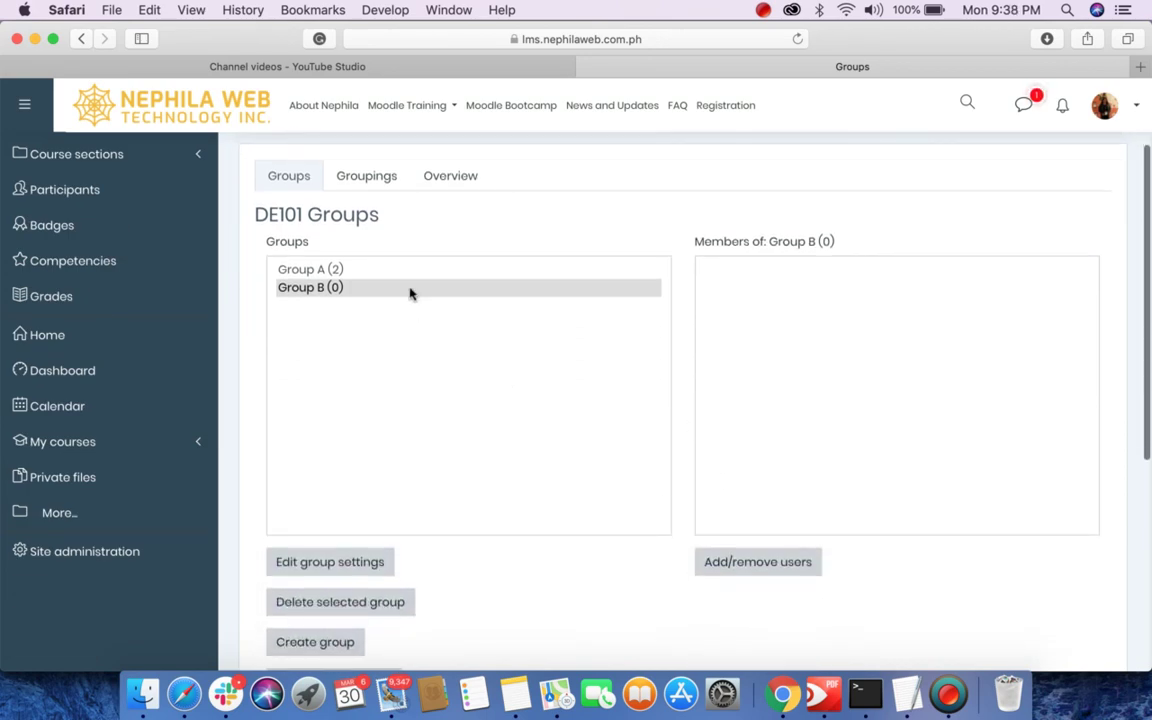
pyautogui.click(411, 290)
pyautogui.click(808, 568)
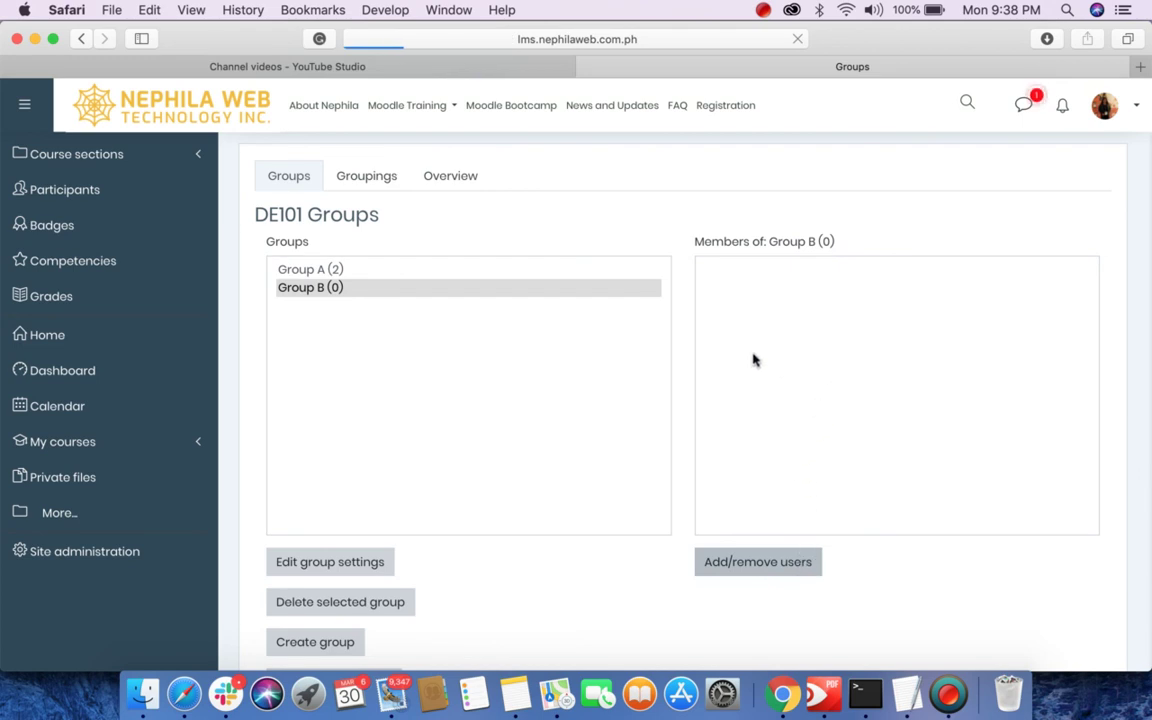
# Add Admin User and the multiple-roles user to Group B, then return to the groups overview
pyautogui.click(735, 426)
pyautogui.scroll(-1, 733, 440)
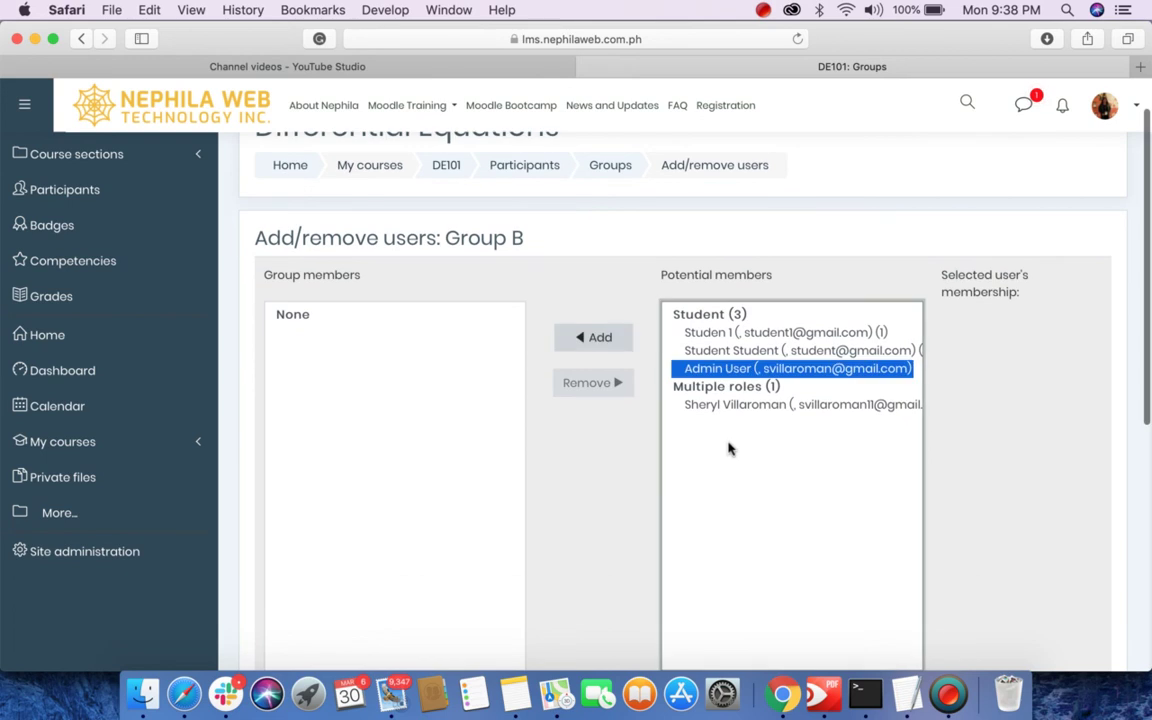
pyautogui.keyDown('shift'); pyautogui.click(795, 405); pyautogui.keyUp('shift')
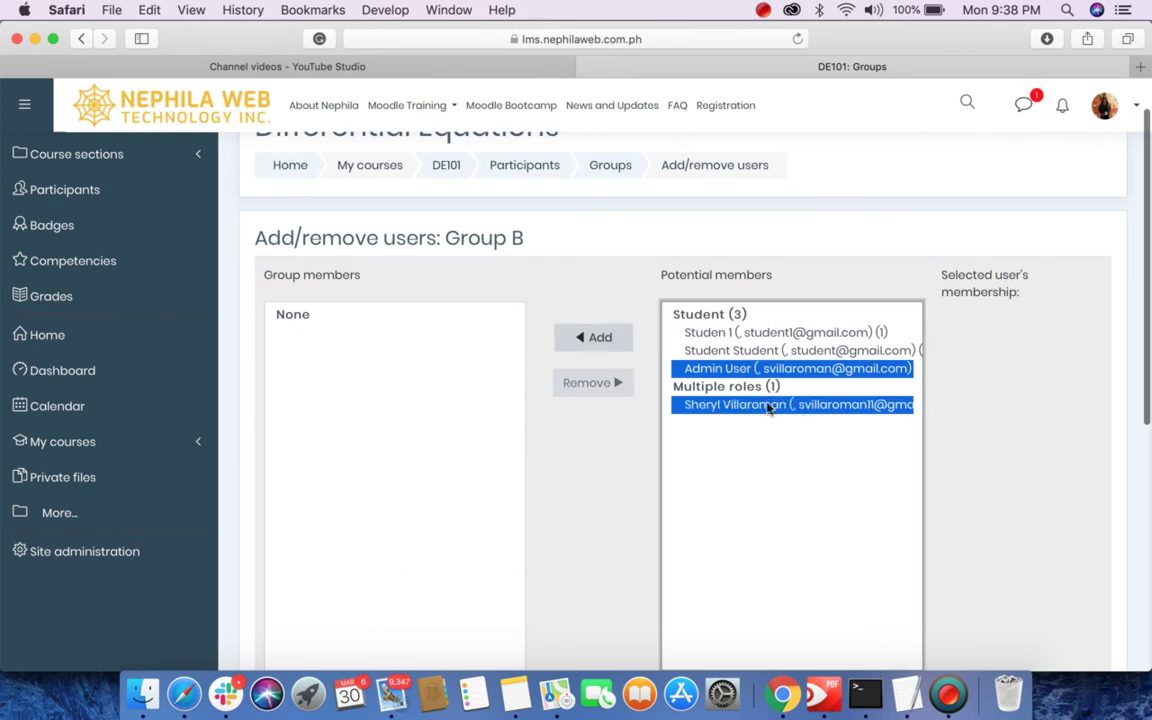
pyautogui.click(585, 337)
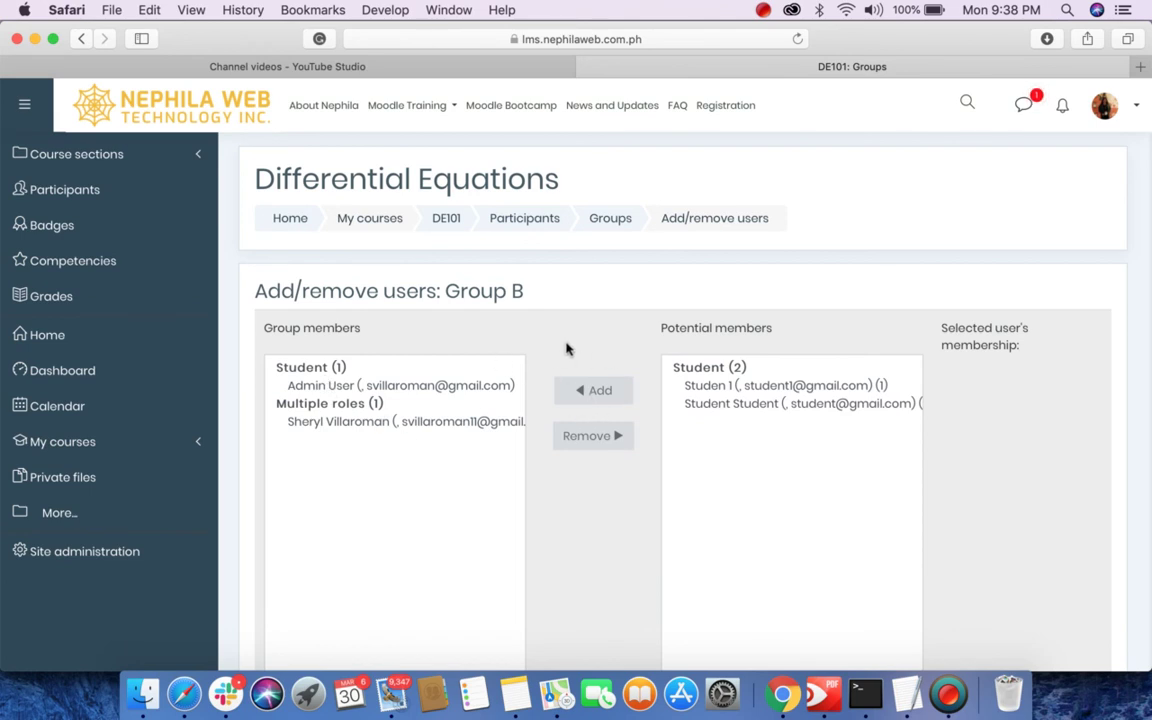
pyautogui.scroll(-5, 609, 427)
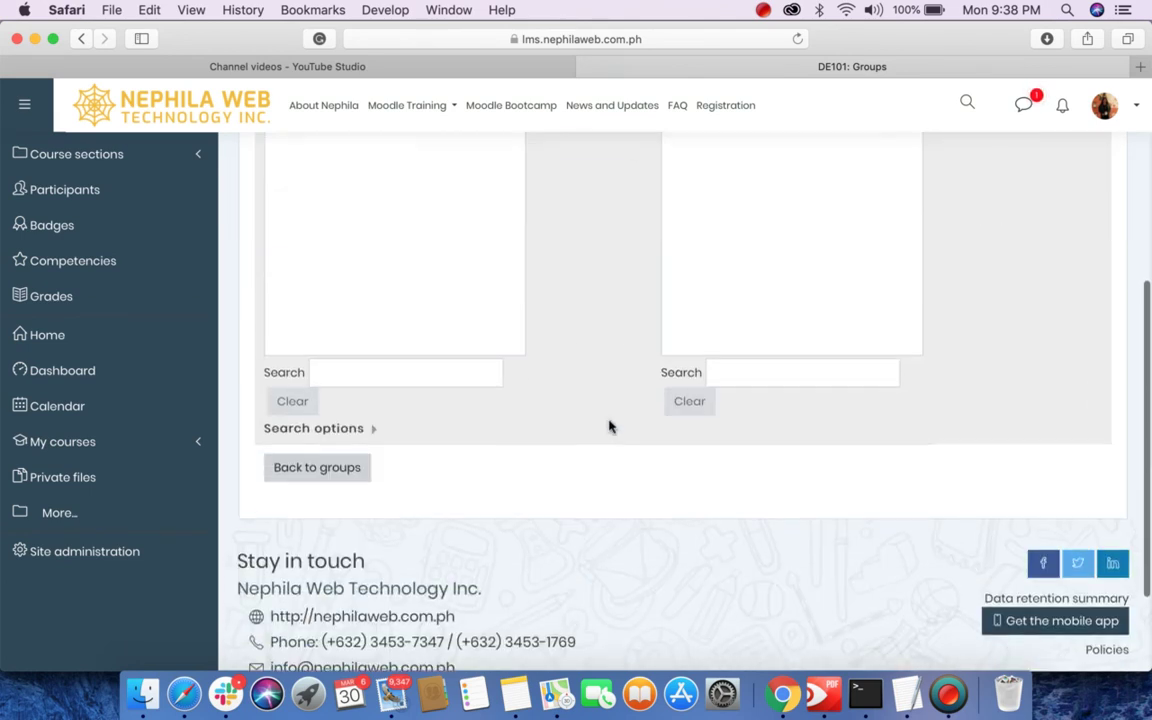
pyautogui.click(293, 476)
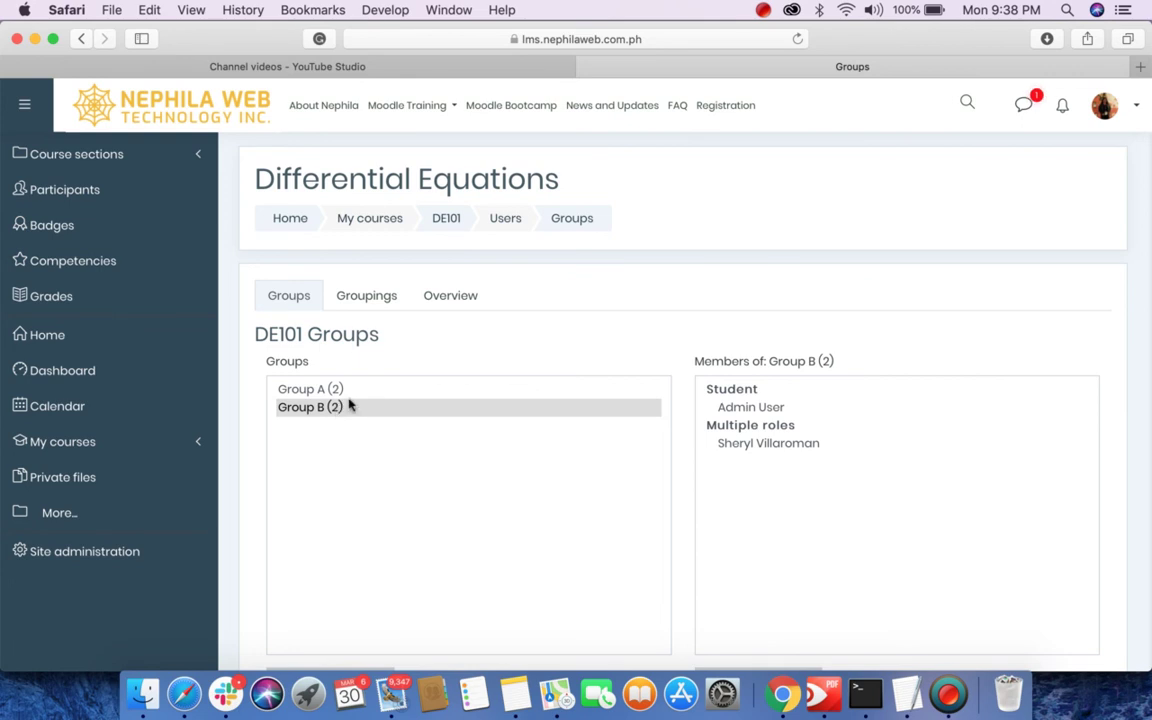
pyautogui.scroll(-1, 480, 412)
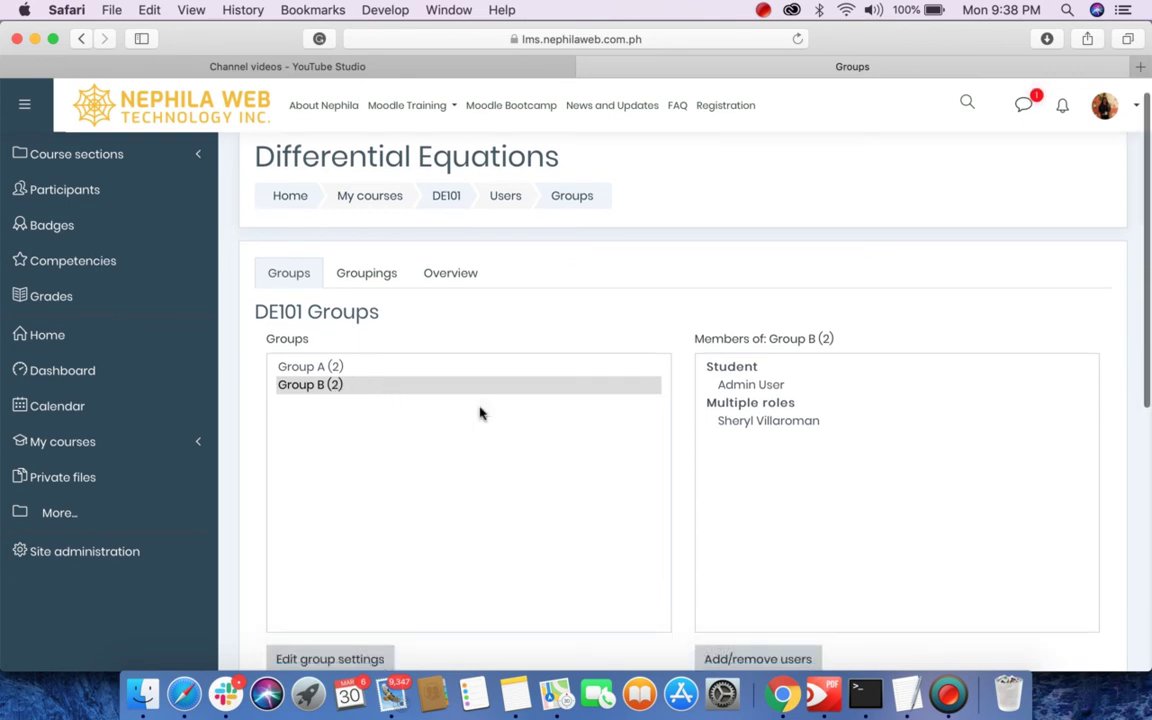
pyautogui.scroll(-2, 480, 412)
pyautogui.scroll(3, 480, 412)
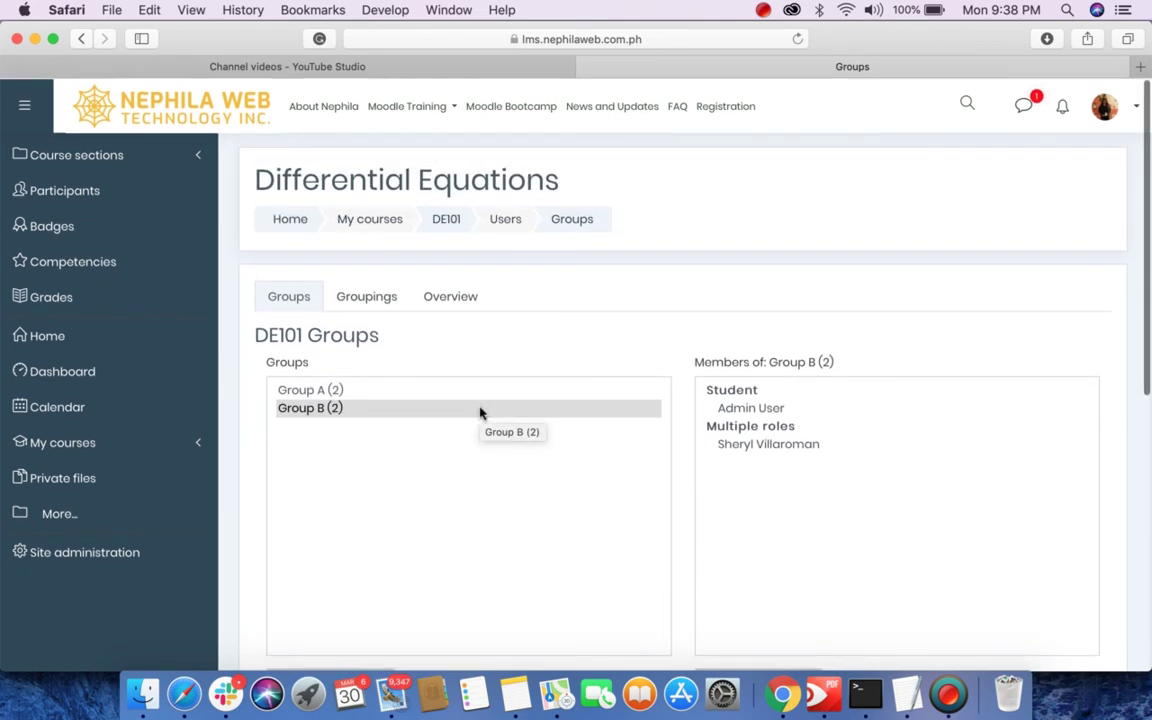